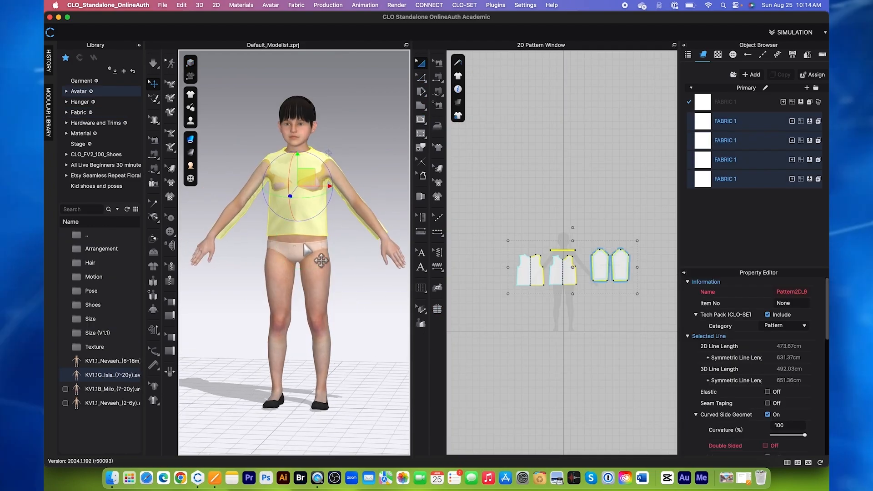
pyautogui.moveTo(359, 273); pyautogui.dragTo(327, 269, button='right')
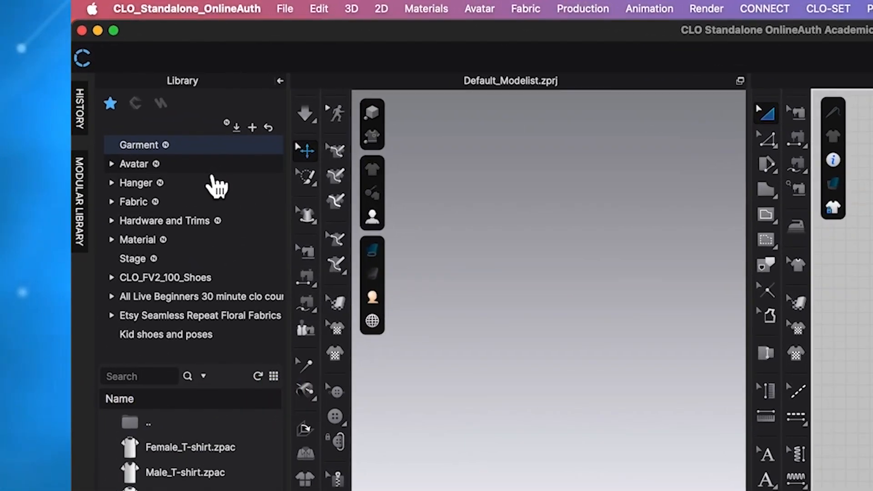
# - Load the KV1.1G_Isla_(7-20y) avatar from the Kid_V1 avatar folder into the 3D scene
pyautogui.click(212, 171)
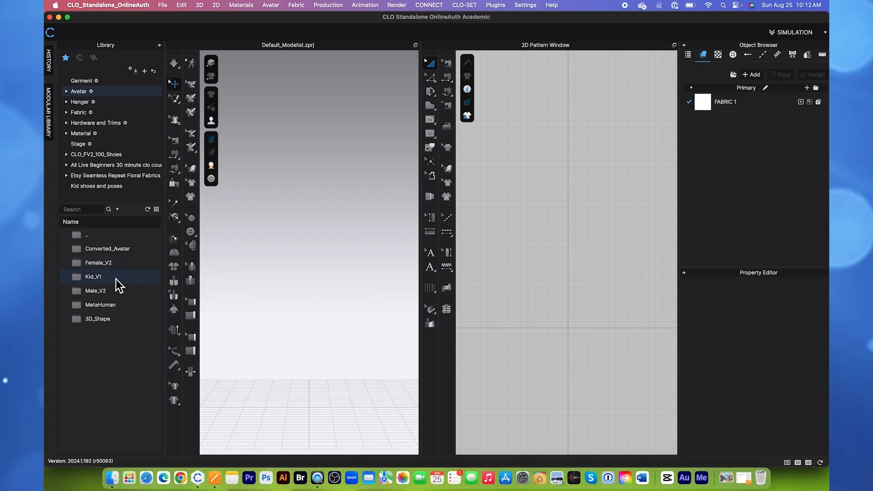
pyautogui.doubleClick(113, 280)
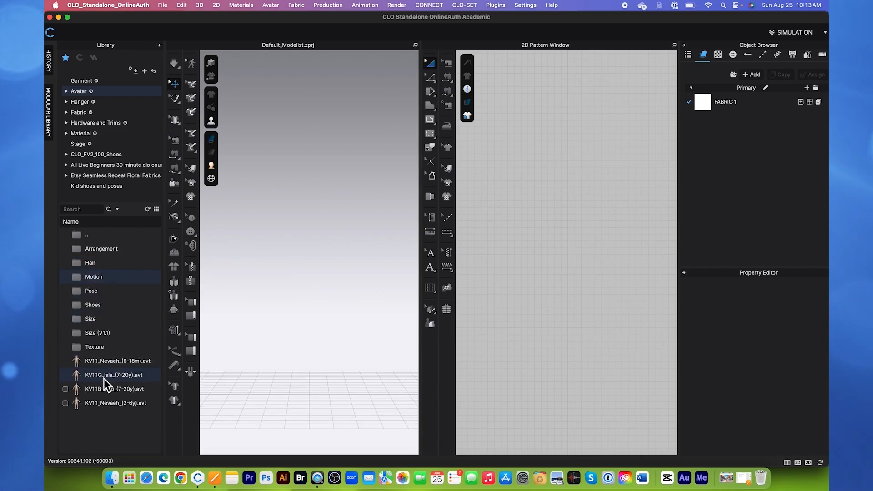
pyautogui.moveTo(94, 378)
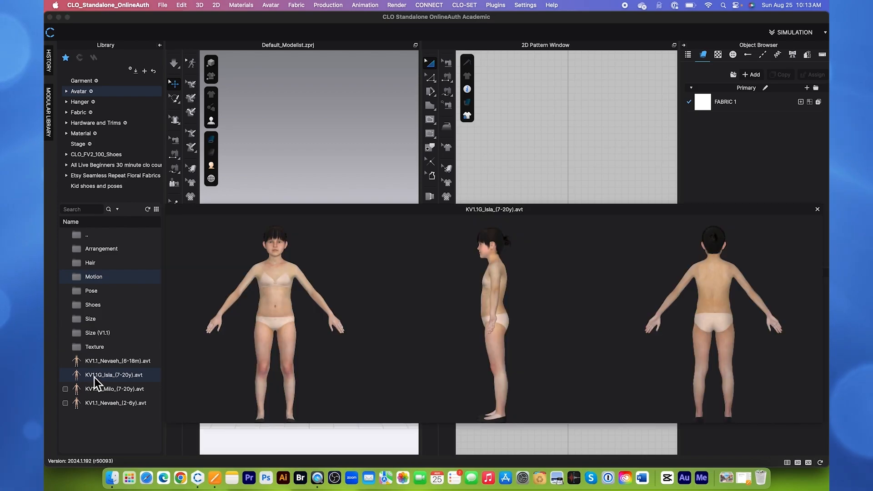
pyautogui.doubleClick(98, 377)
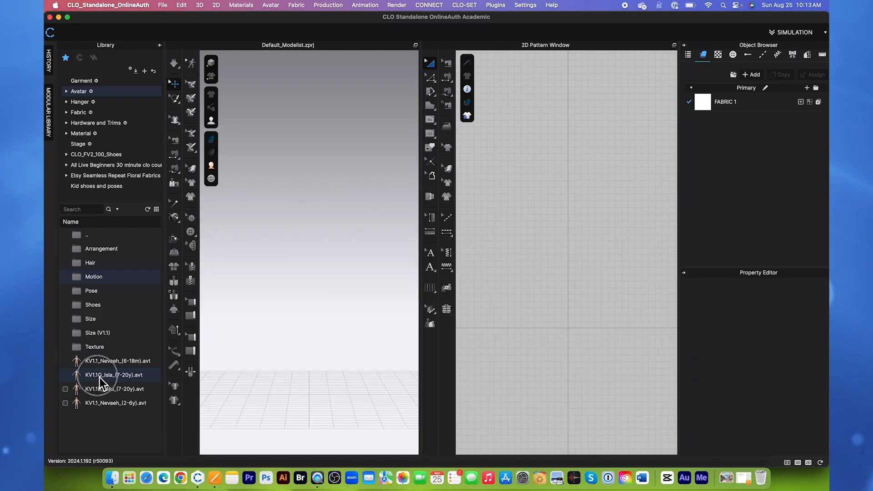
pyautogui.moveTo(321, 338); pyautogui.dragTo(322, 339)
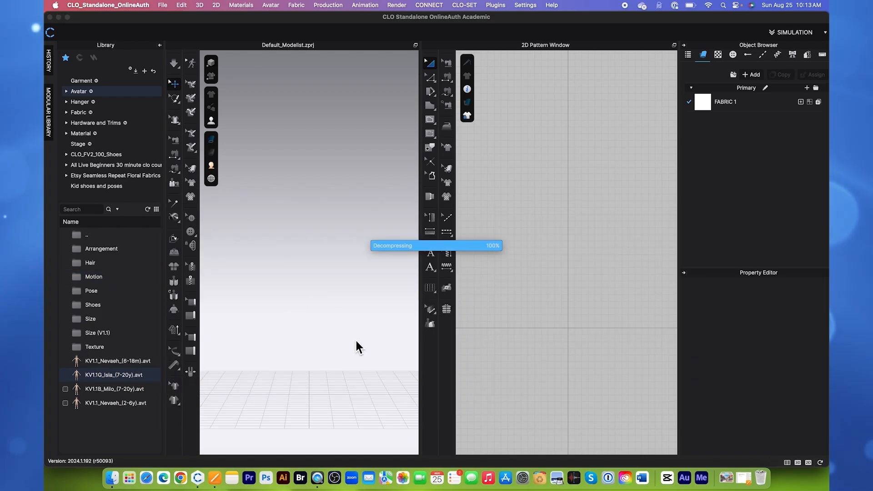
# - Open the Set in block from the Kids Basic Tops category of the Modular Library
pyautogui.click(50, 116)
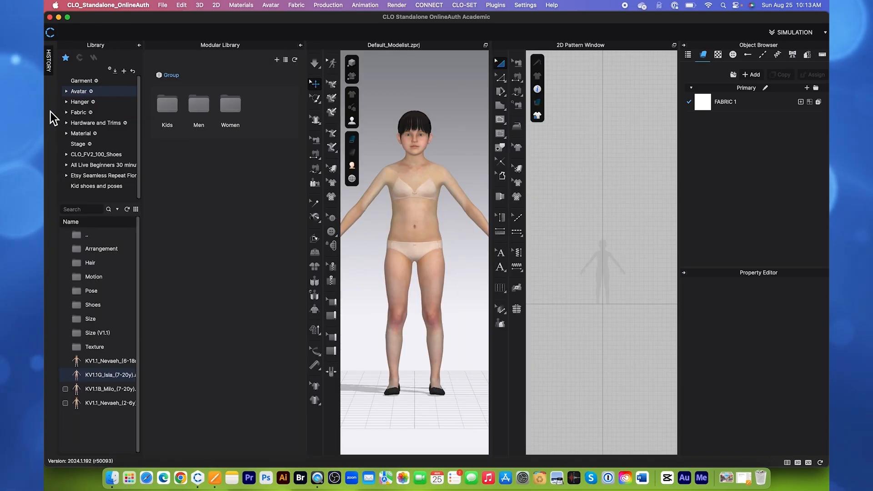
pyautogui.click(170, 107)
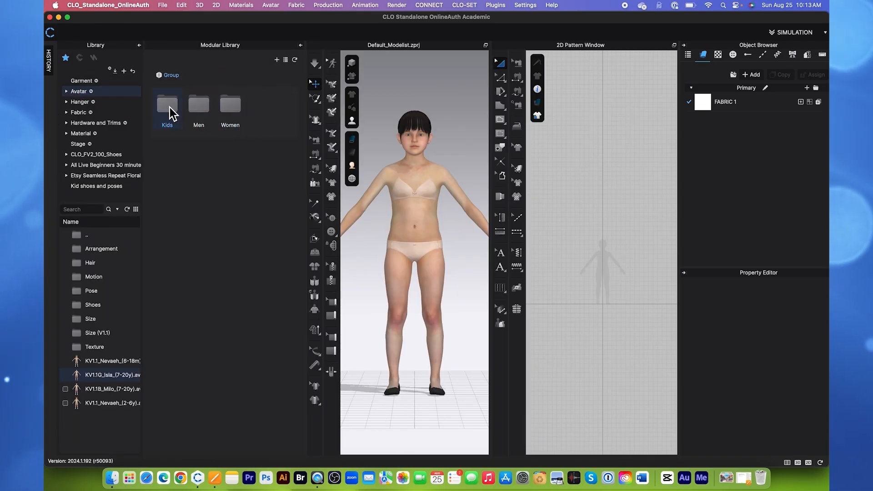
pyautogui.doubleClick(170, 106)
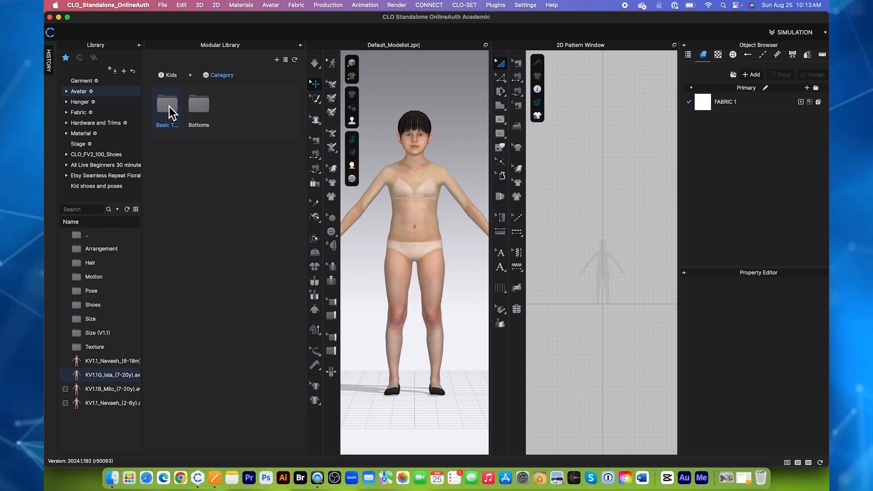
pyautogui.doubleClick(169, 106)
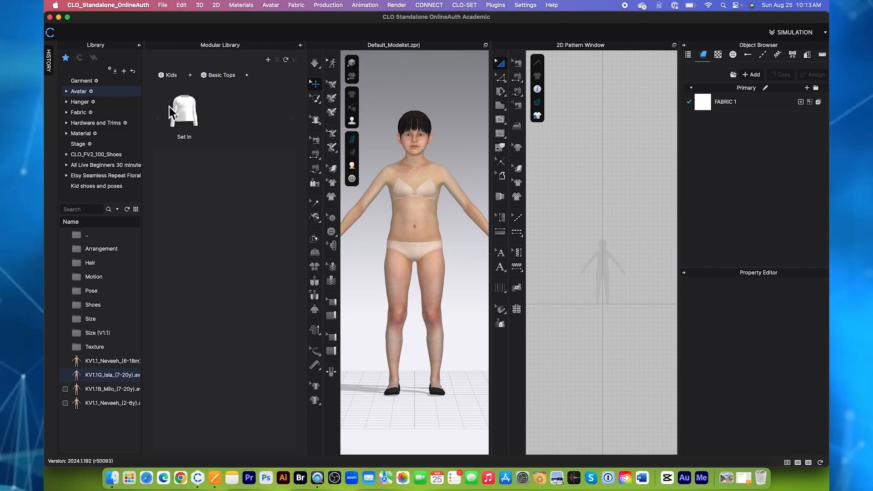
pyautogui.doubleClick(190, 118)
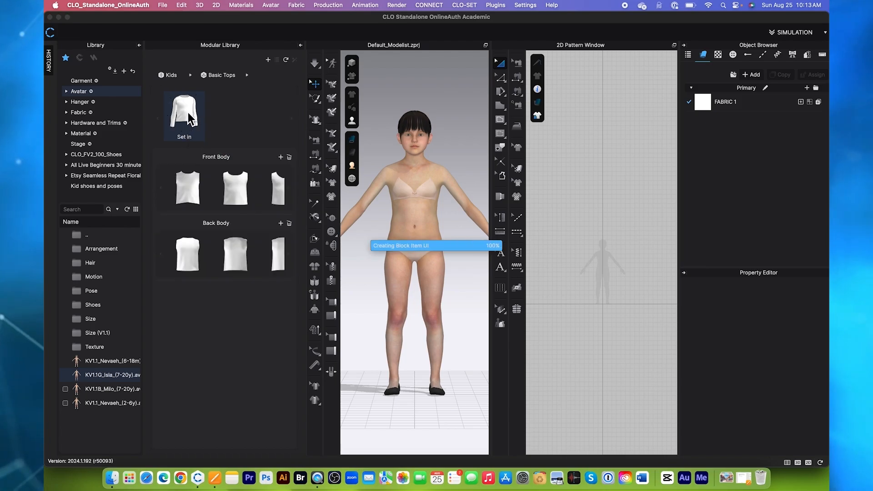
# - Add the first front body, back body, sleeve and collar options of the Set in block, and collapse the Modular Library
pyautogui.click(188, 187)
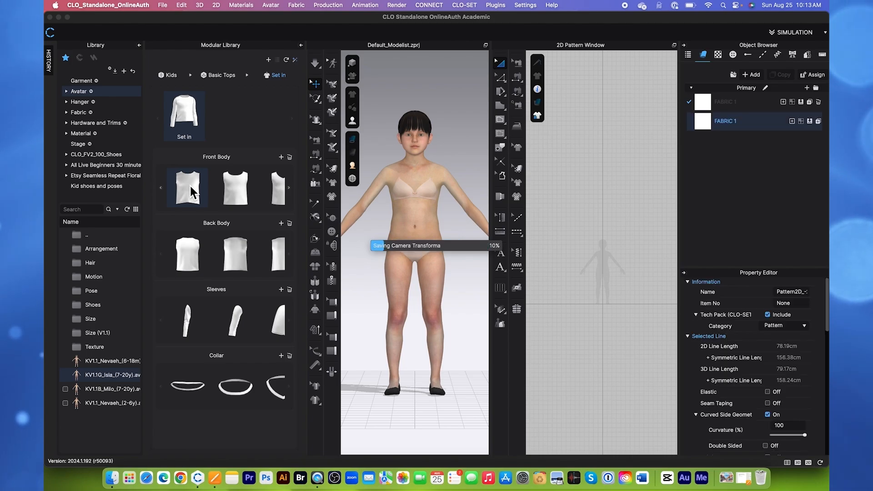
pyautogui.click(191, 257)
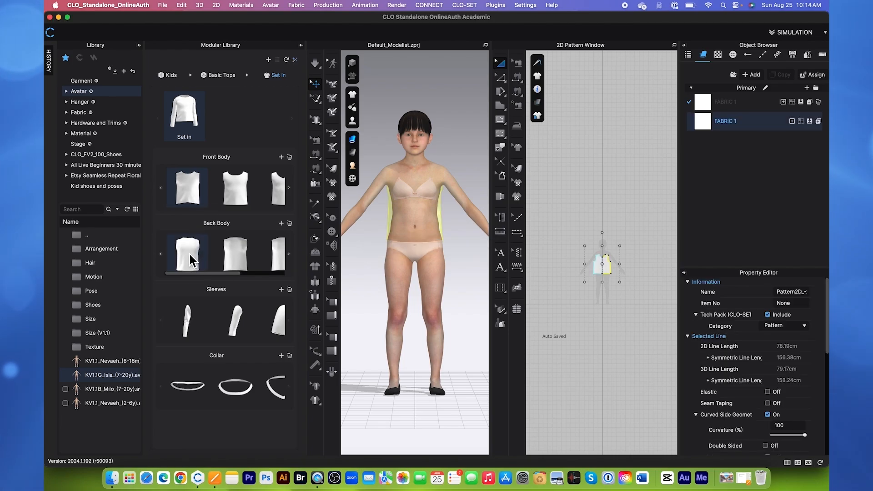
pyautogui.click(191, 261)
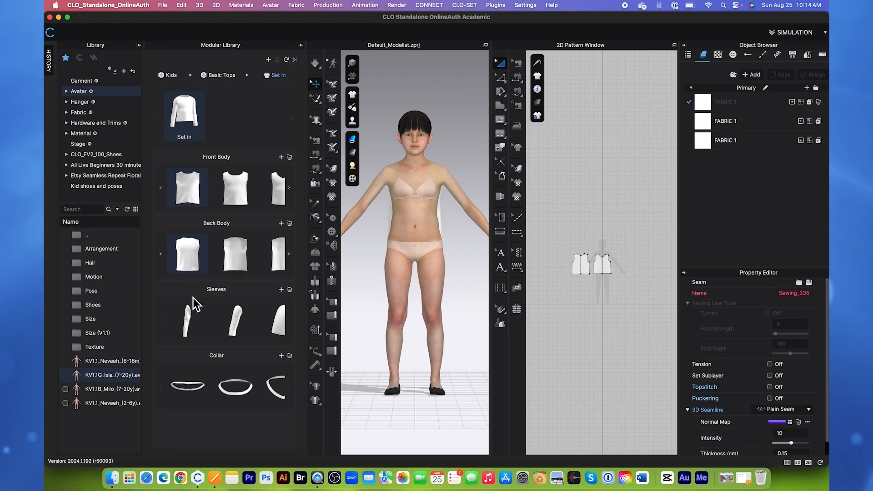
pyautogui.click(190, 325)
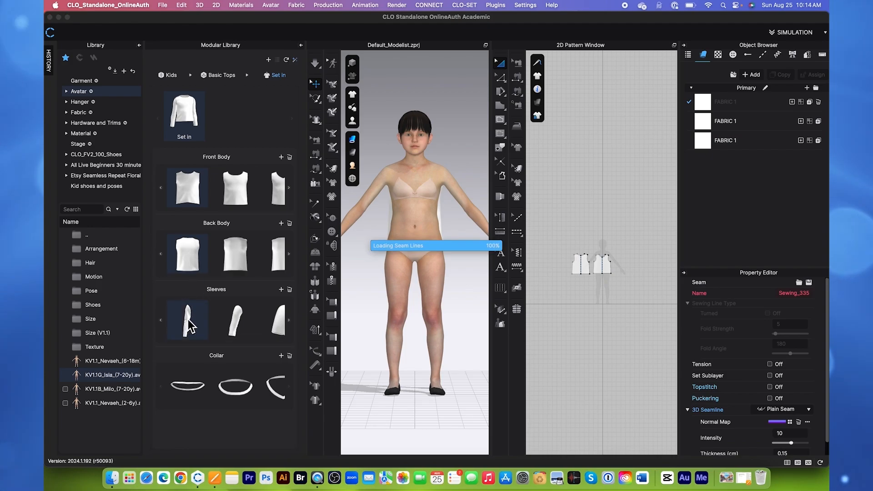
pyautogui.click(193, 390)
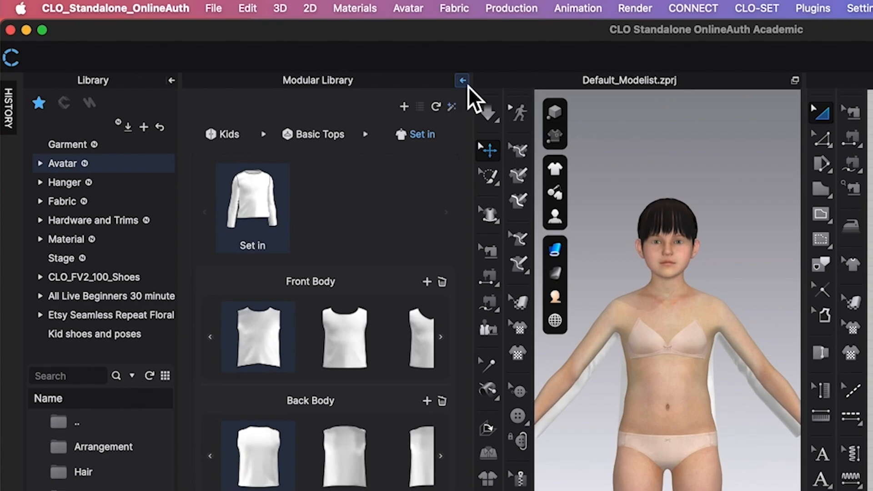
pyautogui.click(467, 85)
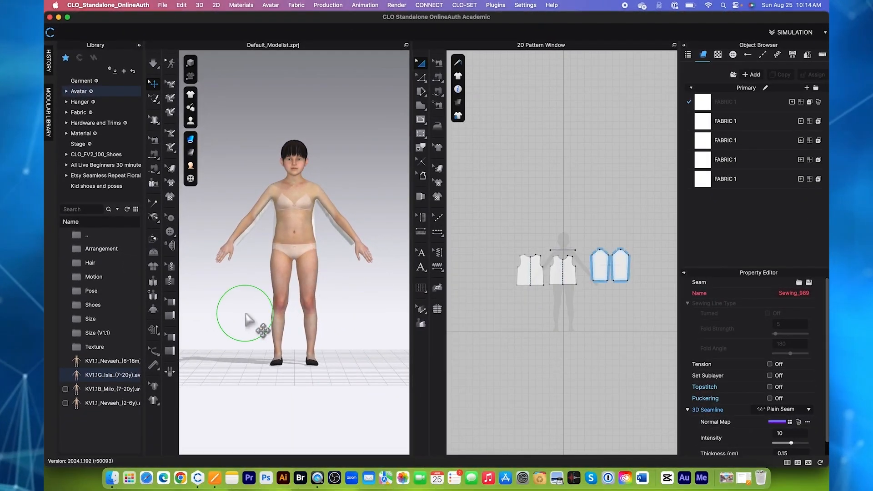
# - Select all the pattern pieces and move them forward in 3D so the front and back bodies sit around the avatar's torso
pyautogui.moveTo(261, 343); pyautogui.dragTo(350, 263, button='right')
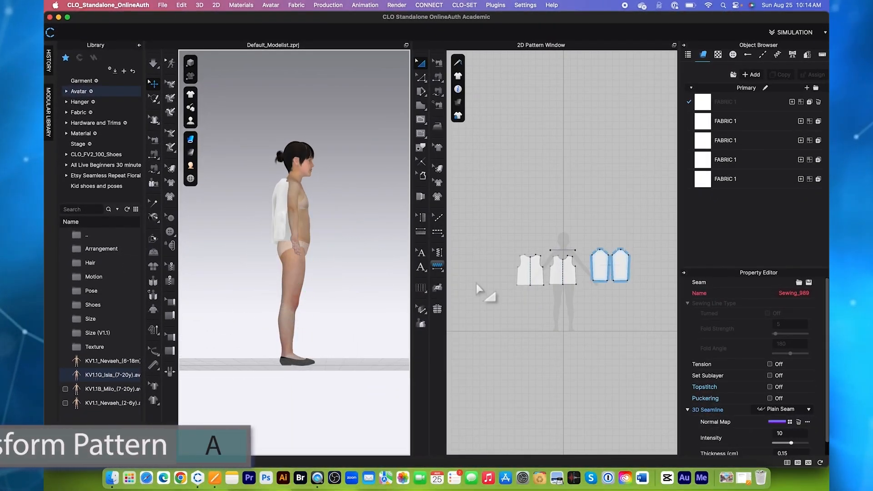
pyautogui.moveTo(477, 200); pyautogui.dragTo(688, 313)
pyautogui.scroll(2, 308, 208)
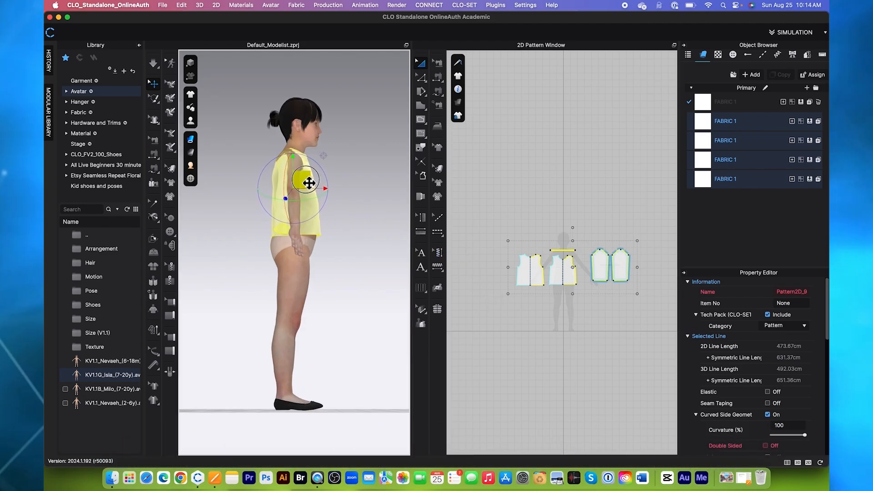
pyautogui.moveTo(309, 183); pyautogui.dragTo(308, 181)
pyautogui.moveTo(357, 236); pyautogui.dragTo(307, 241, button='right')
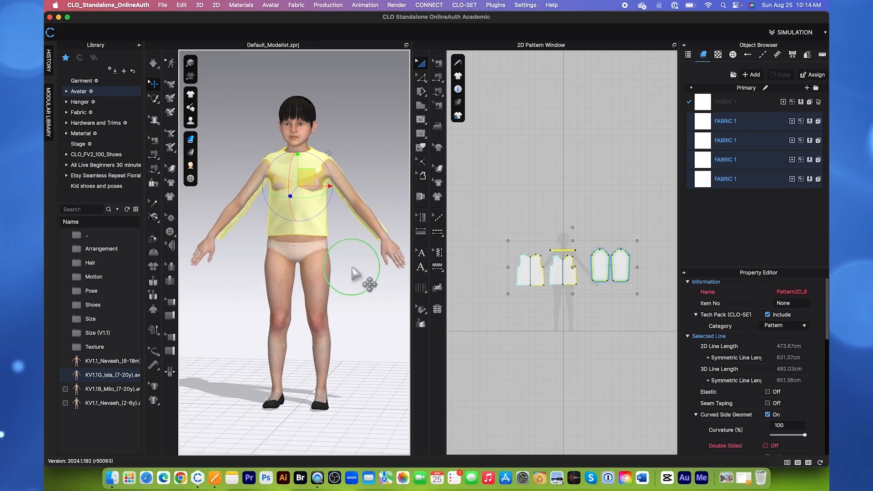
pyautogui.moveTo(361, 283); pyautogui.dragTo(319, 283, button='right')
pyautogui.click(360, 192)
# - Select both sleeve patterns, move them forward and rotate them in 3D to follow the angle of the avatar's arms
pyautogui.moveTo(378, 310)
pyautogui.mouseDown(button='right')
pyautogui.moveTo(385, 314)
pyautogui.moveTo(364, 305)
pyautogui.mouseUp(button='right')
pyautogui.scroll(3, 633, 323)
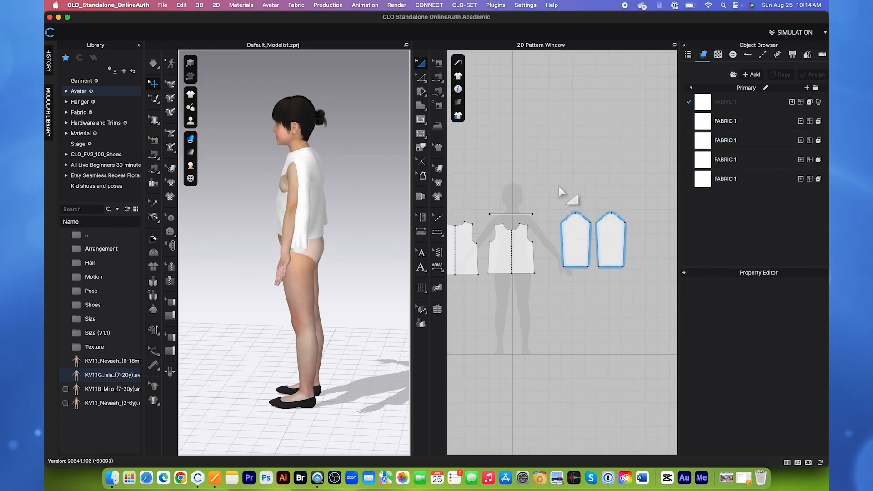
pyautogui.moveTo(563, 191); pyautogui.dragTo(662, 273)
pyautogui.moveTo(322, 195); pyautogui.dragTo(315, 195)
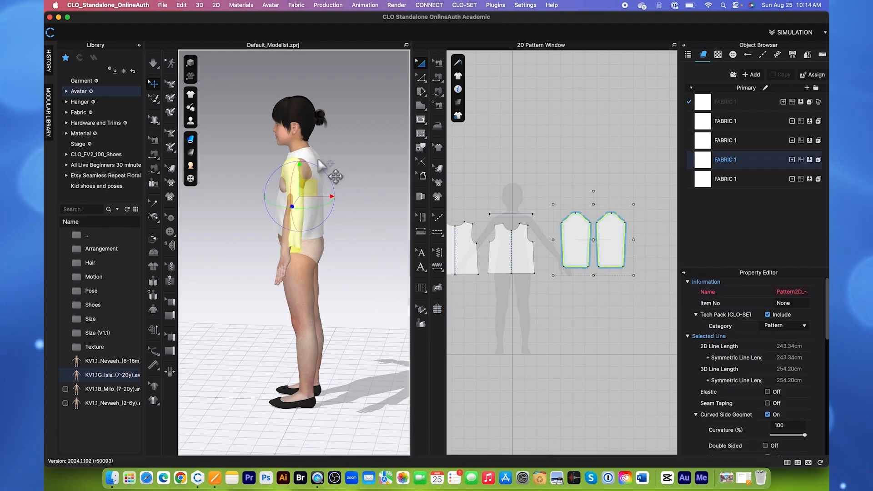
pyautogui.moveTo(325, 165); pyautogui.dragTo(325, 164)
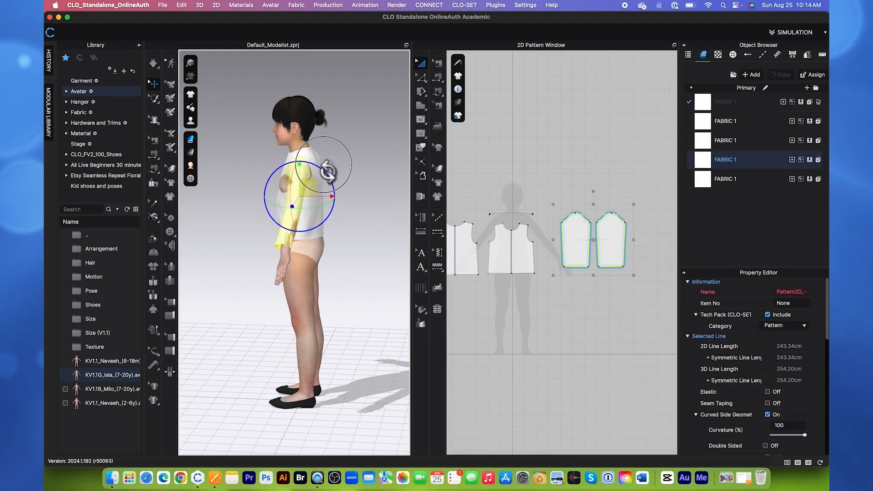
pyautogui.press('space')
pyautogui.moveTo(240, 291); pyautogui.dragTo(311, 310, button='right')
pyautogui.click(257, 286)
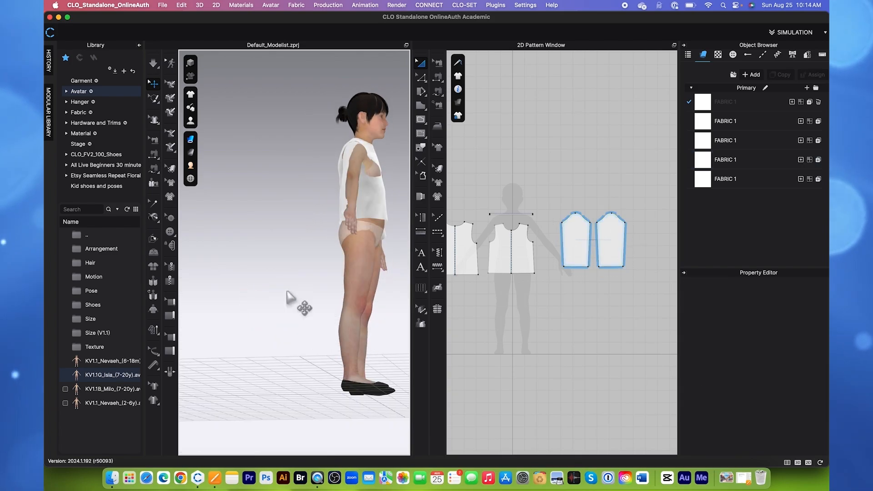
# - Reposition and rotate the sleeve on the avatar's right arm so it lines up with the arm
pyautogui.scroll(2, 356, 190)
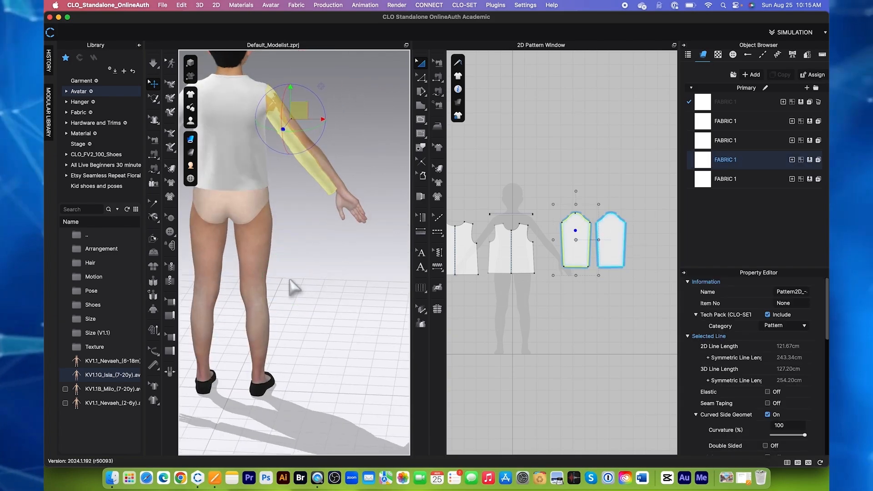
pyautogui.click(304, 110)
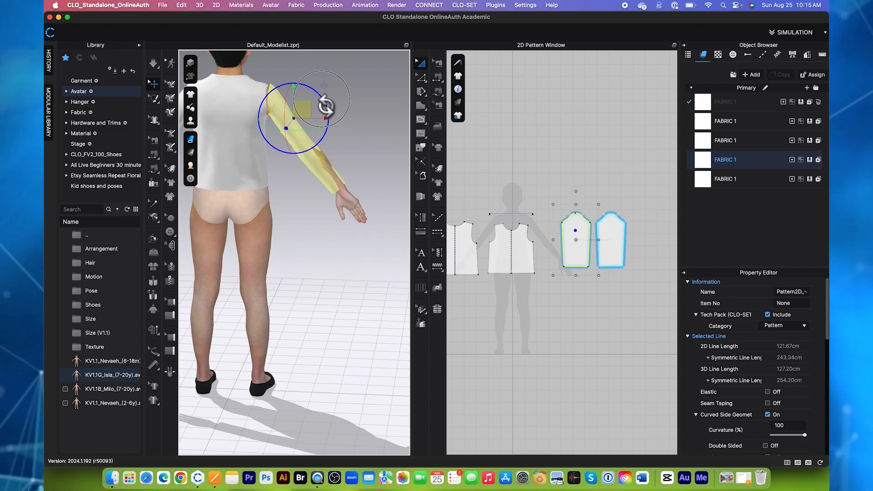
pyautogui.moveTo(322, 98); pyautogui.dragTo(321, 97)
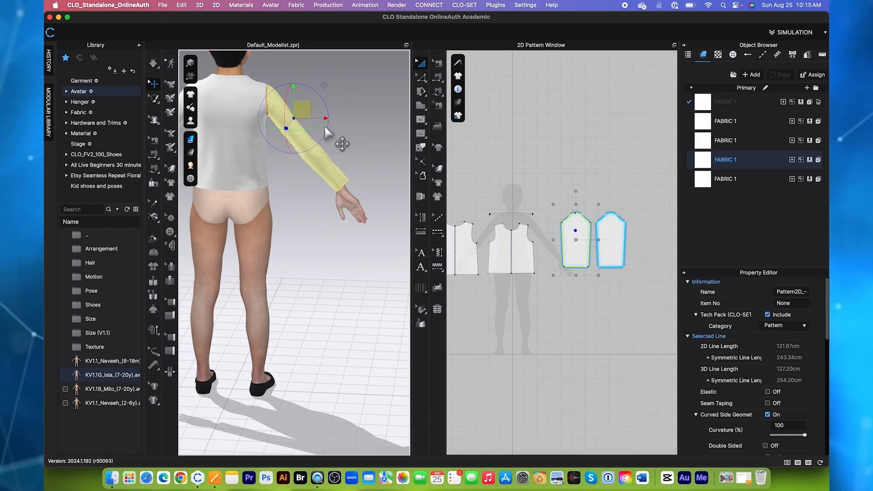
pyautogui.moveTo(328, 140); pyautogui.dragTo(241, 286, button='right')
pyautogui.scroll(-3, 239, 285)
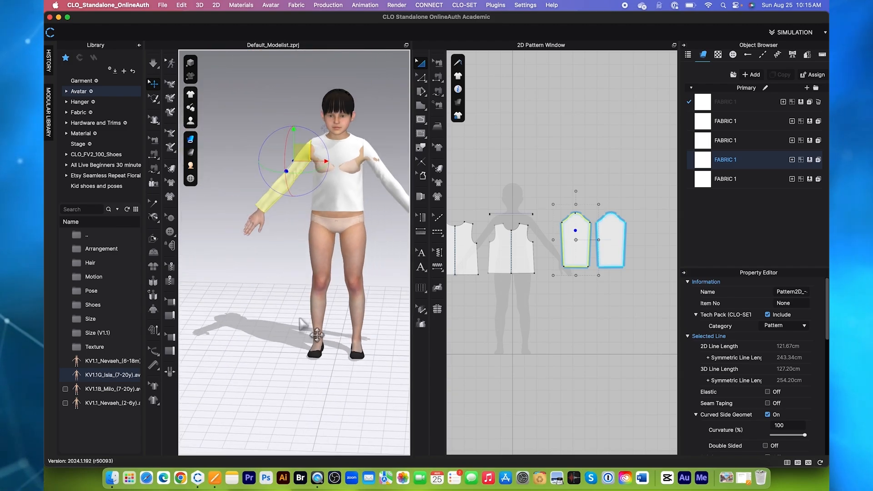
# - Simulate the top so it drapes on the avatar, switch to the front view, and stop the simulation
pyautogui.press('space')
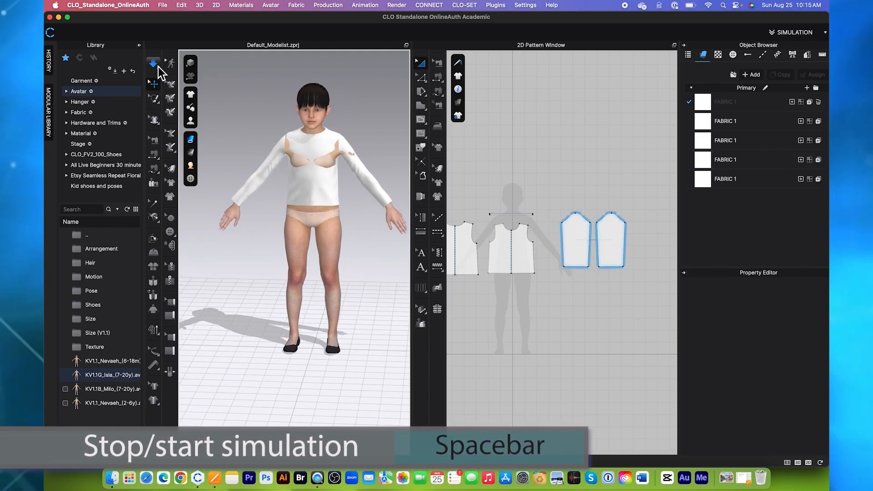
pyautogui.click(153, 63)
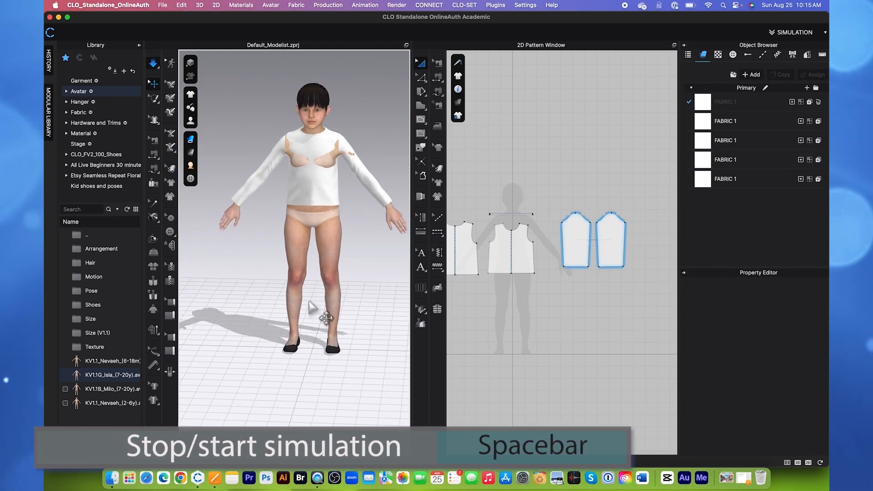
pyautogui.scroll(2, 339, 276)
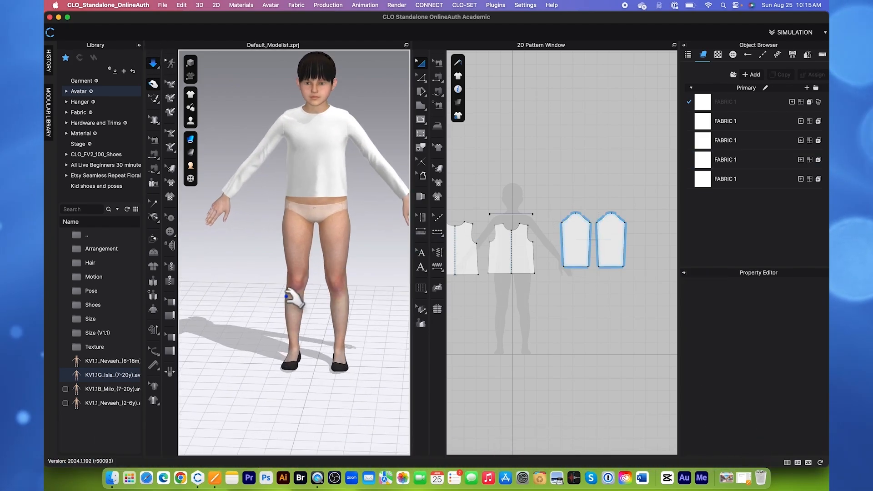
pyautogui.press('2')
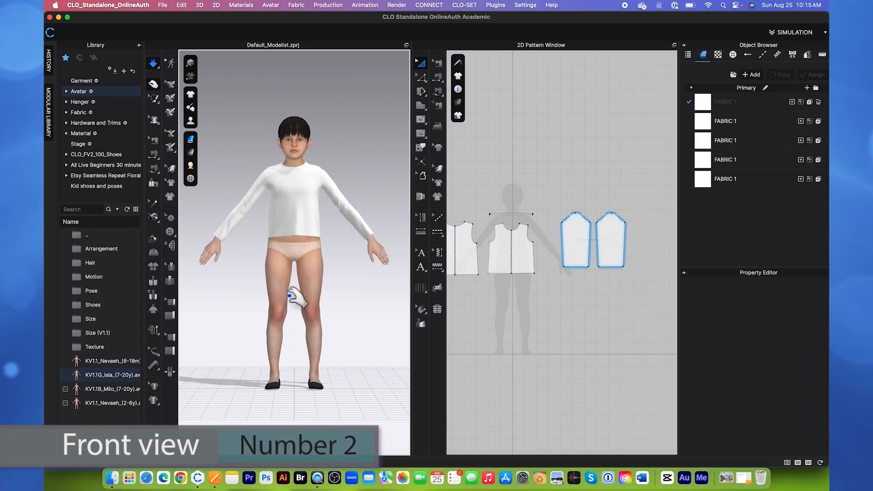
pyautogui.click(153, 63)
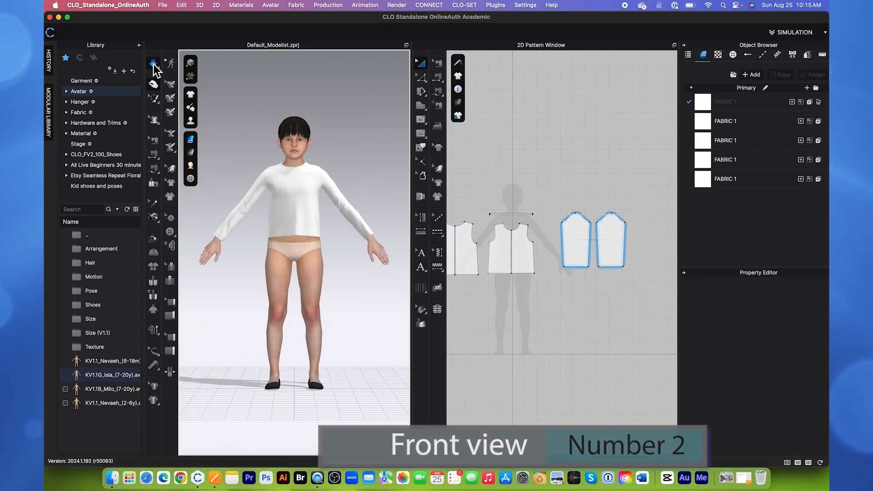
pyautogui.scroll(-3, 566, 244)
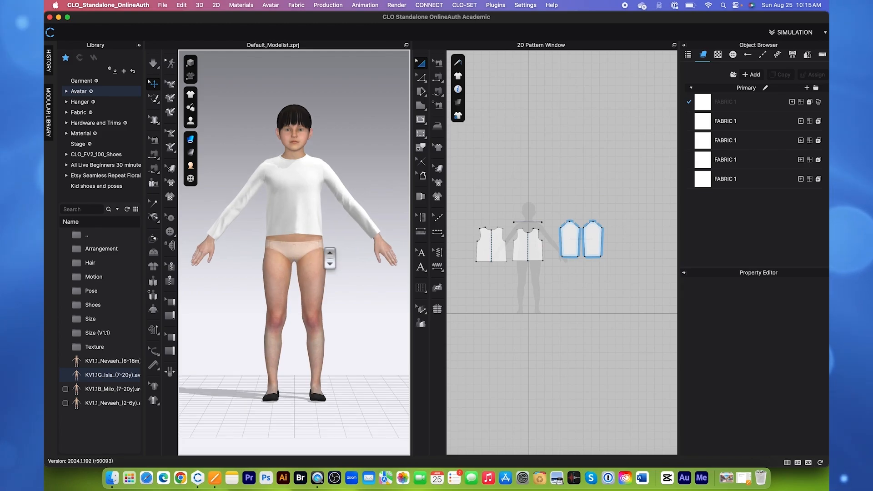
pyautogui.scroll(3, 330, 259)
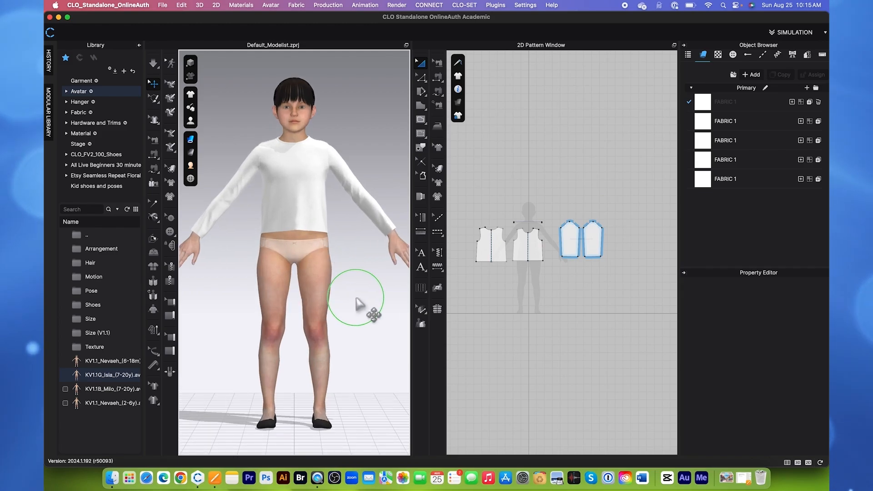
# - Add a point to the side seam of the front body about midway between the armhole and the hem
pyautogui.moveTo(357, 299); pyautogui.dragTo(334, 299, button='right')
pyautogui.scroll(3, 321, 194)
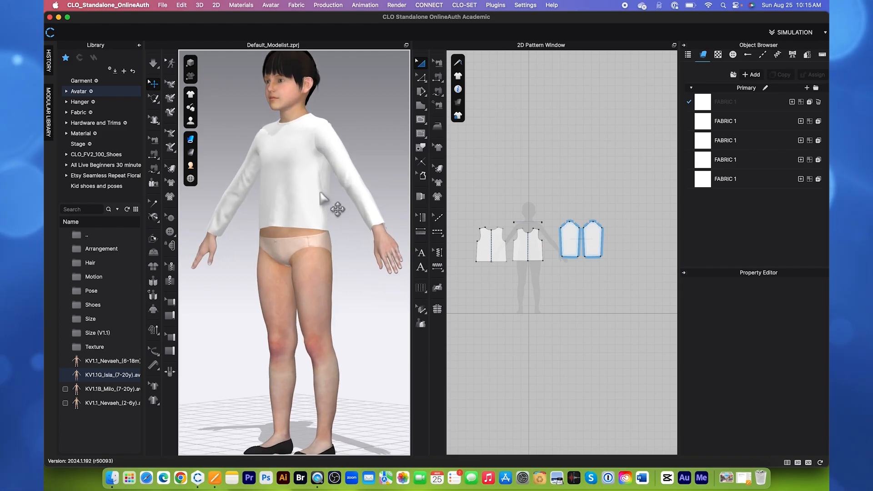
pyautogui.click(322, 197)
pyautogui.scroll(3, 346, 214)
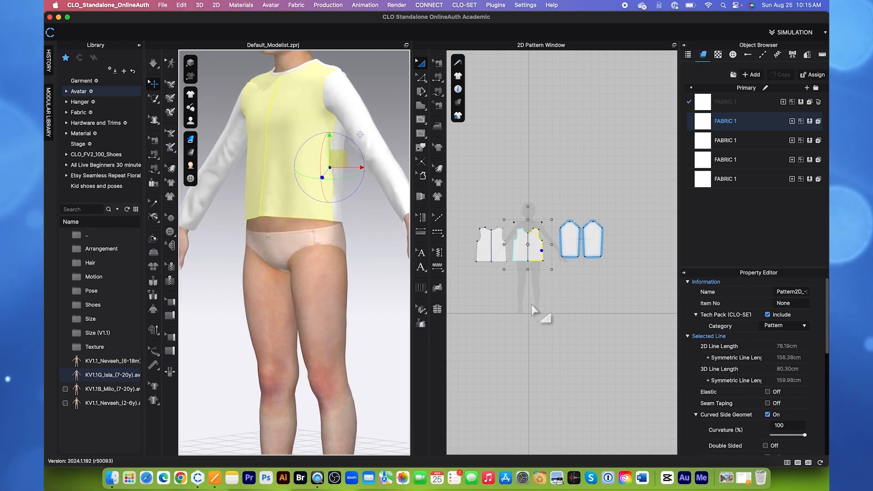
pyautogui.scroll(5, 545, 266)
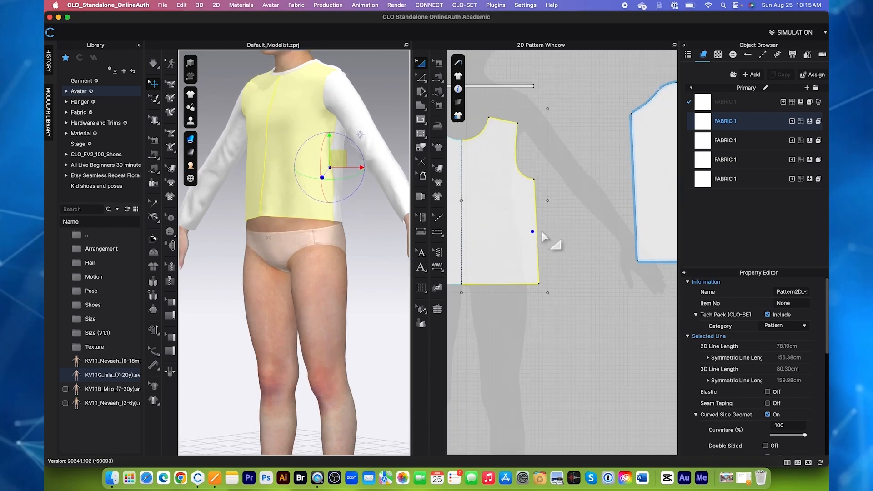
pyautogui.scroll(3, 540, 238)
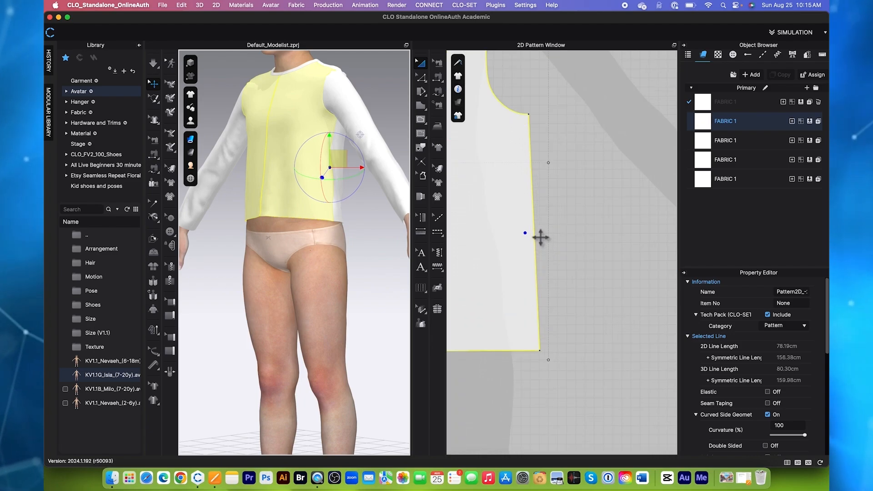
pyautogui.click(422, 78)
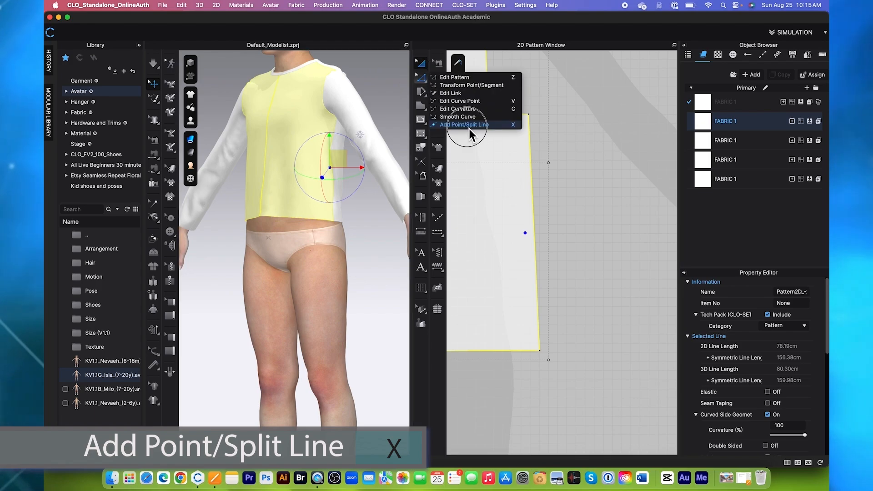
pyautogui.click(469, 125)
pyautogui.click(535, 233)
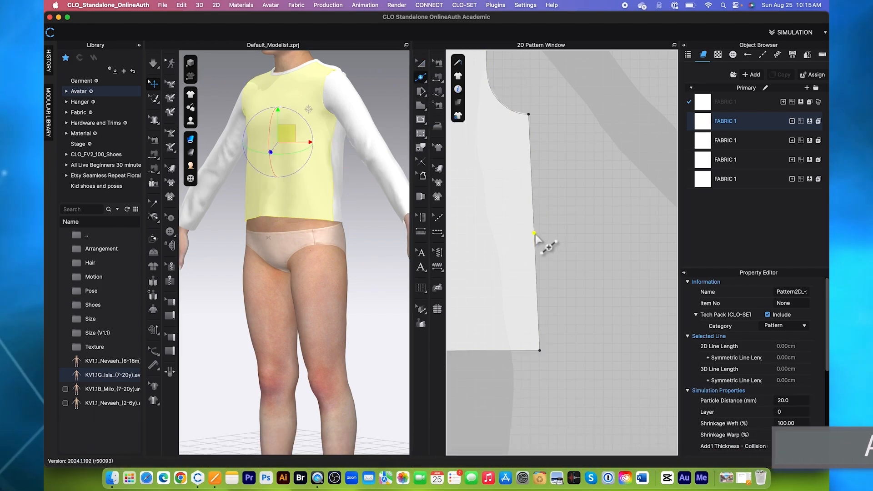
# - Measure the lower segment of the front body's side seam, from the added point to the hem
pyautogui.click(422, 78)
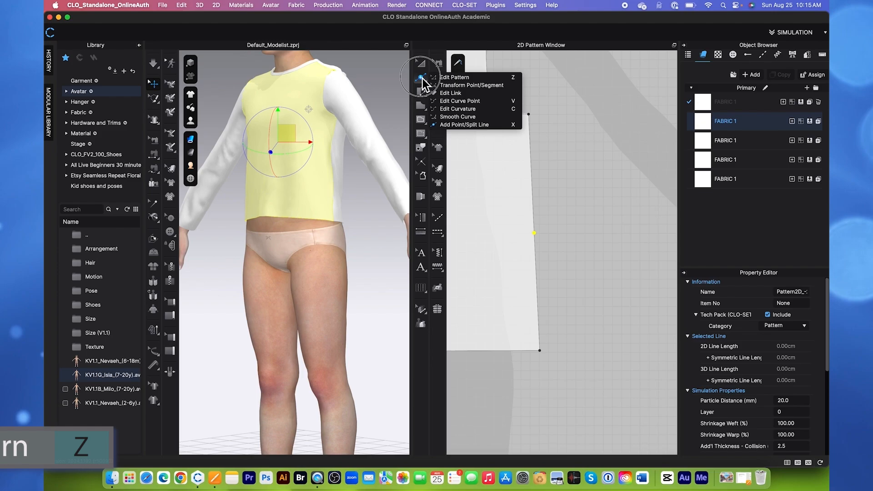
pyautogui.click(487, 85)
pyautogui.click(539, 304)
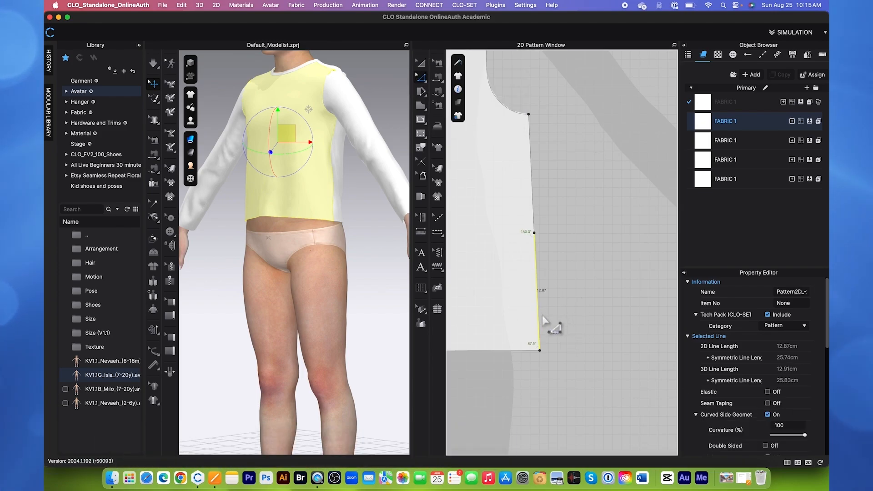
pyautogui.scroll(3, 537, 303)
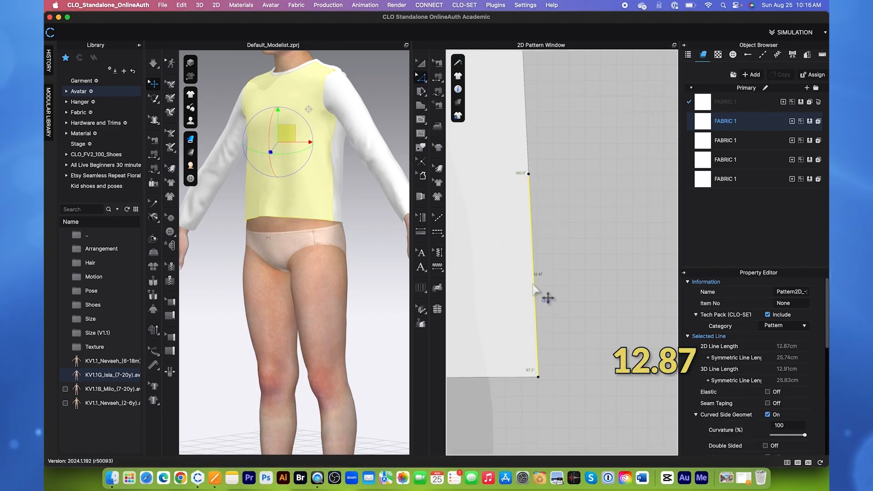
pyautogui.scroll(-5, 542, 285)
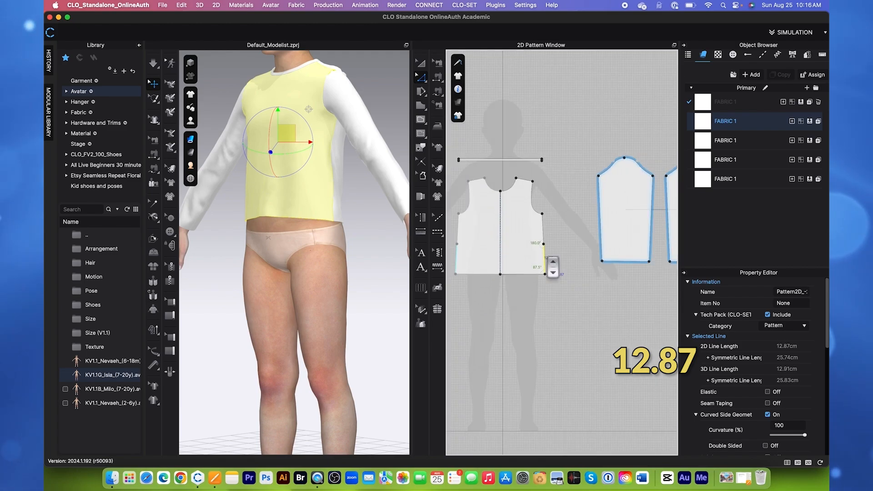
# - Split the back body's side seam into two lines, setting Line 1 at the hem end to 12.87 cm
pyautogui.scroll(4, 516, 282)
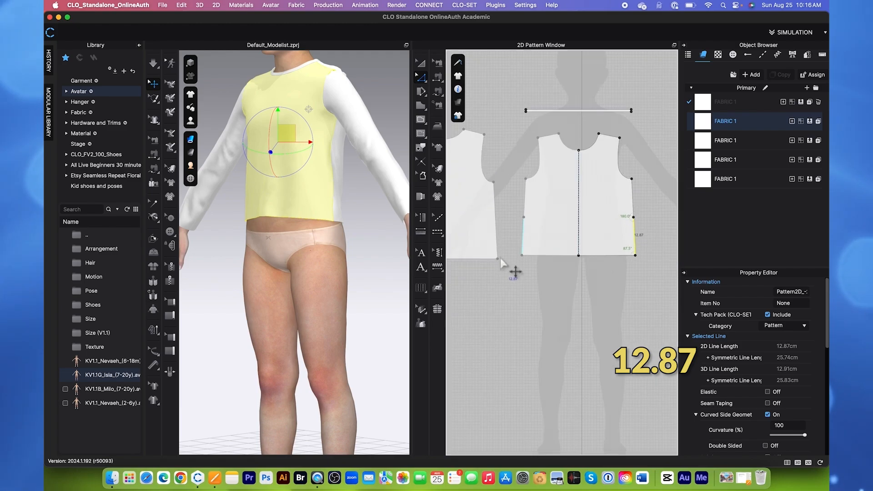
pyautogui.click(496, 234)
pyautogui.rightClick(498, 235)
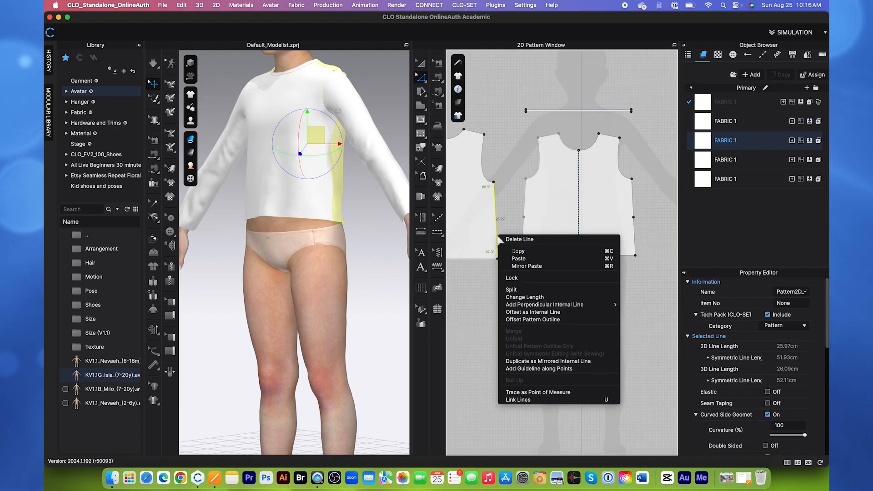
pyautogui.click(519, 291)
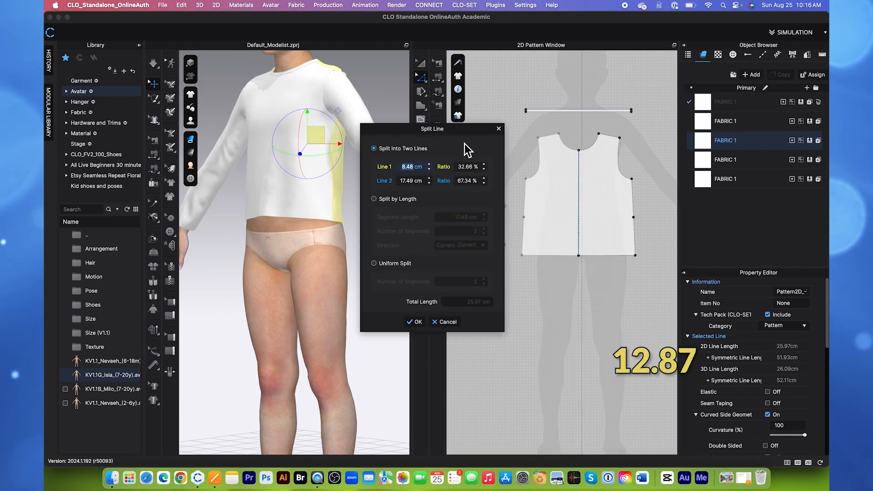
pyautogui.moveTo(464, 128); pyautogui.dragTo(345, 128)
pyautogui.write('12.7')
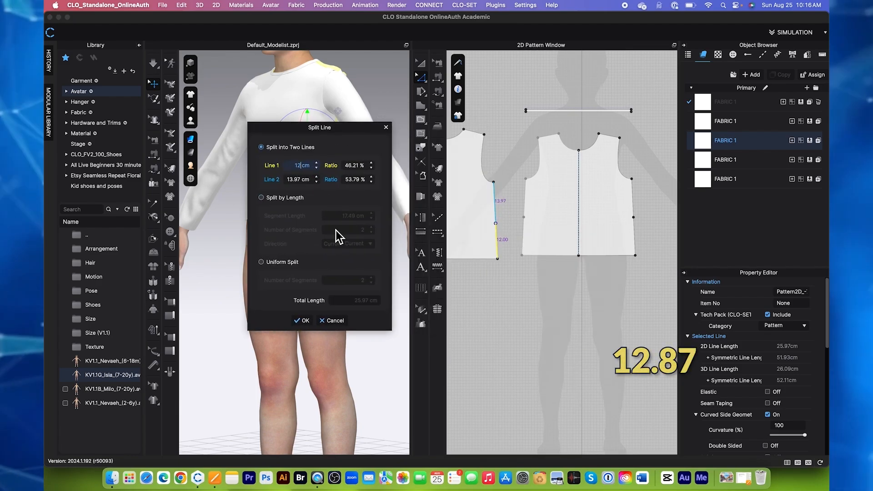
pyautogui.press('BackSpace')
pyautogui.write('87')
pyautogui.press('Return')
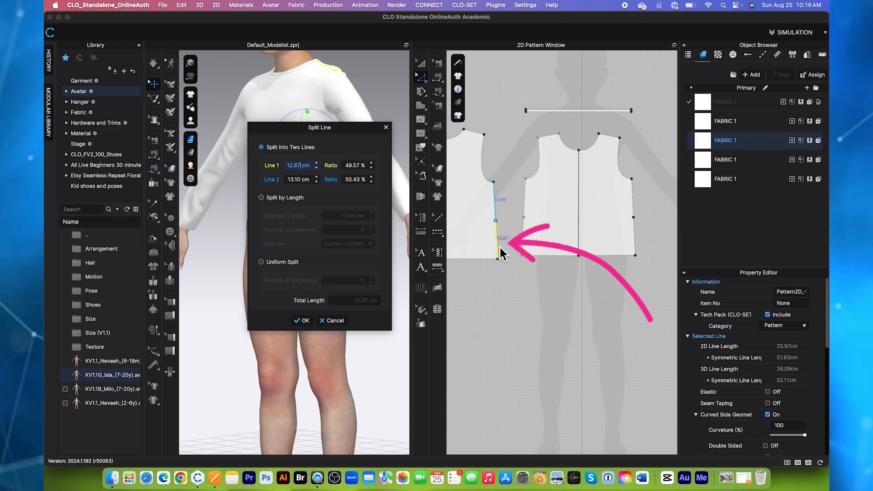
pyautogui.click(304, 320)
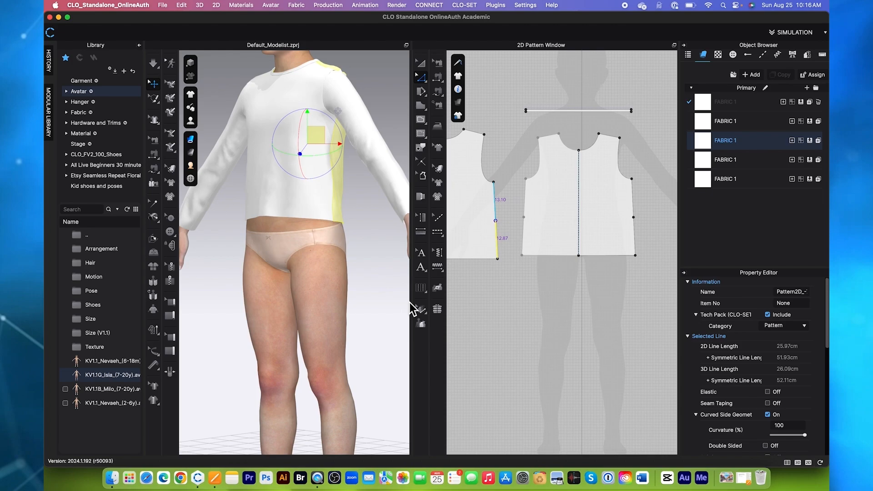
# - Compare the lengths of the lower side seam segments on the front and back bodies
pyautogui.click(637, 244)
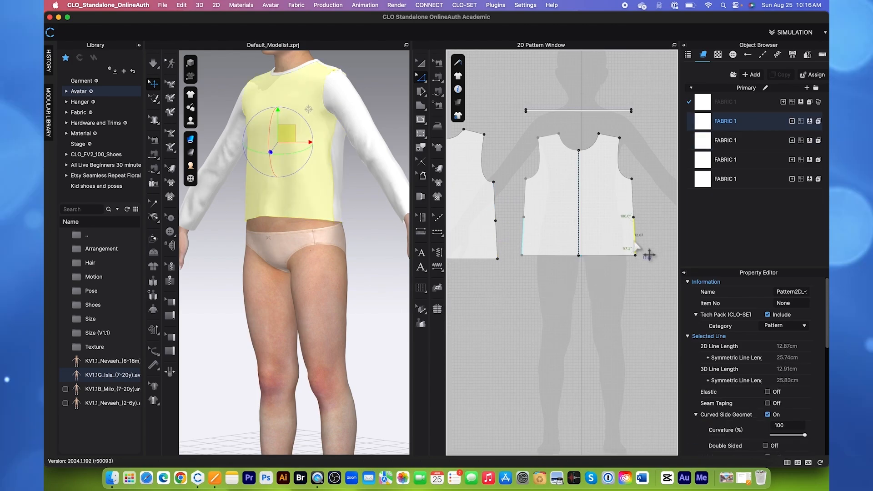
pyautogui.click(498, 245)
pyautogui.scroll(-3, 514, 258)
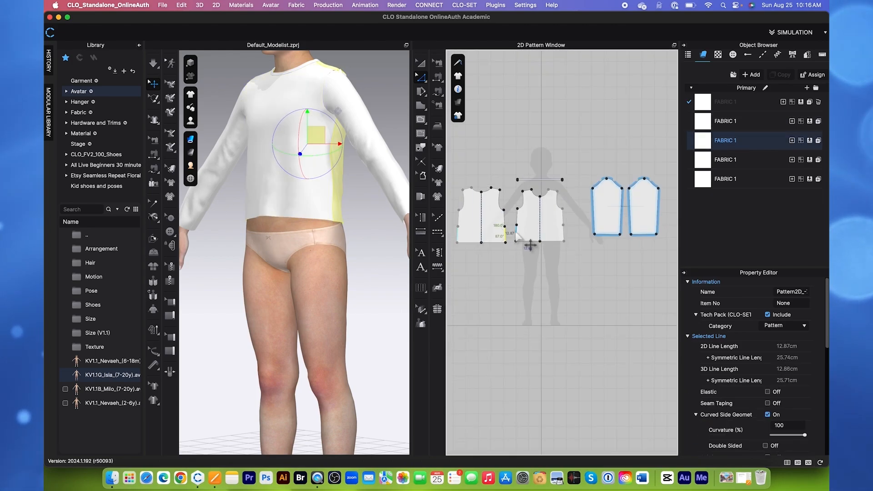
# - Draw horizontal internal lines across the back and front bodies, connecting the split points on their side seams
pyautogui.click(530, 278)
pyautogui.scroll(5, 497, 246)
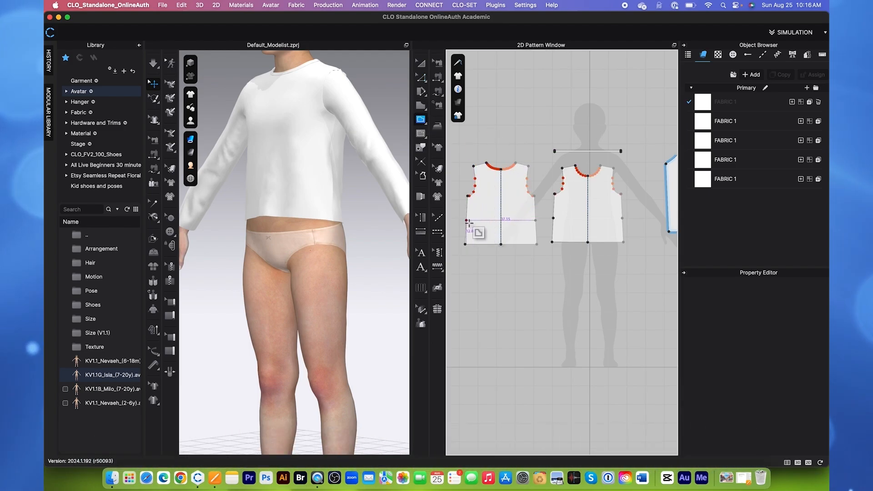
pyautogui.scroll(5, 503, 223)
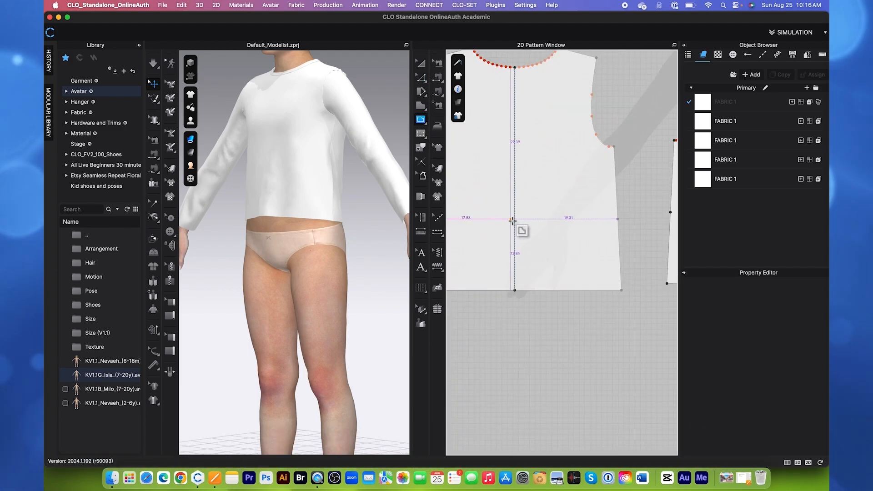
pyautogui.doubleClick(618, 221)
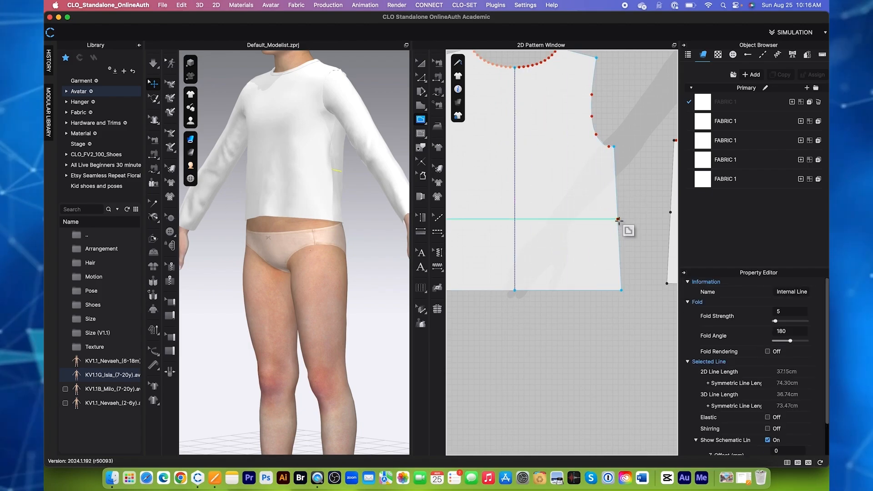
pyautogui.scroll(-5, 619, 220)
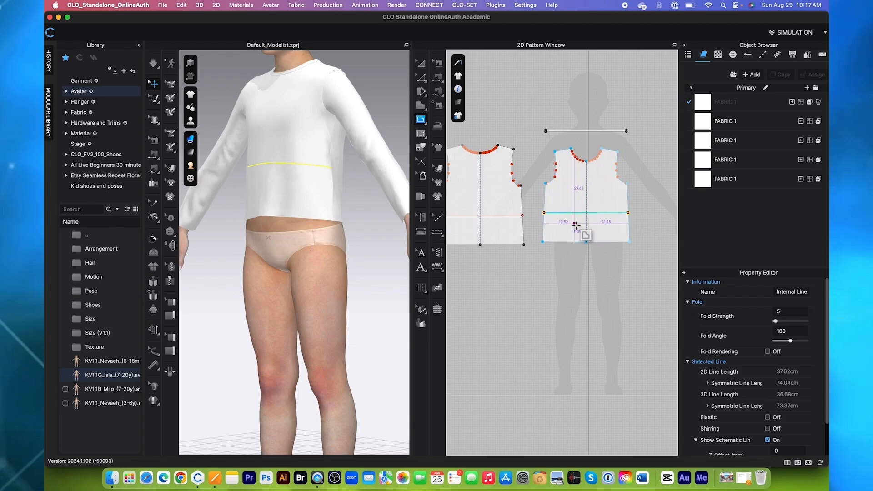
# - Cut & Sew the front and back bodies along their horizontal internal lines
pyautogui.click(422, 78)
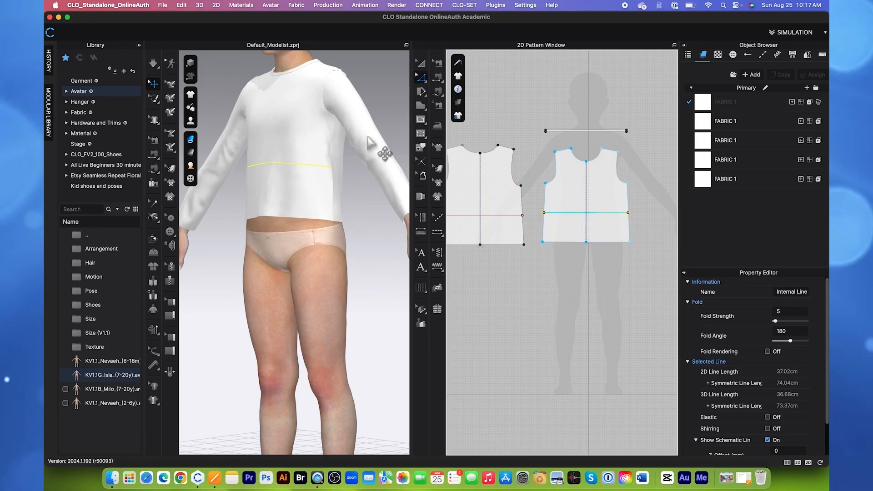
pyautogui.rightClick(574, 213)
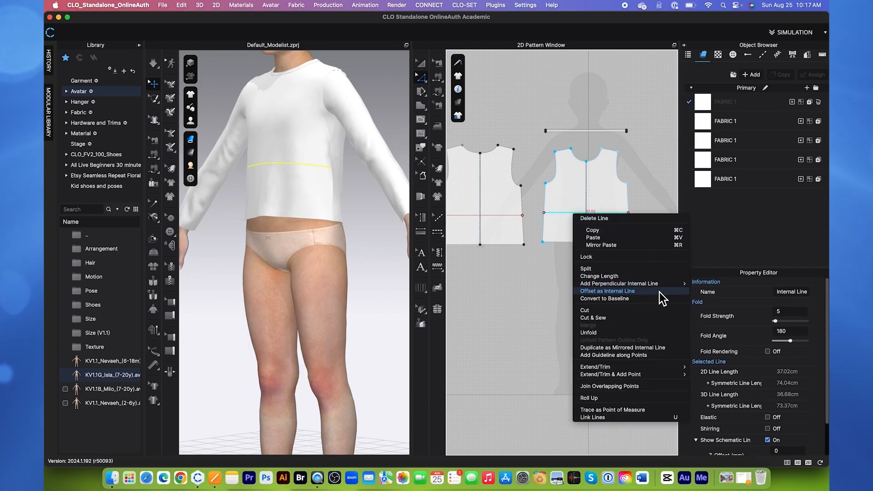
pyautogui.click(594, 318)
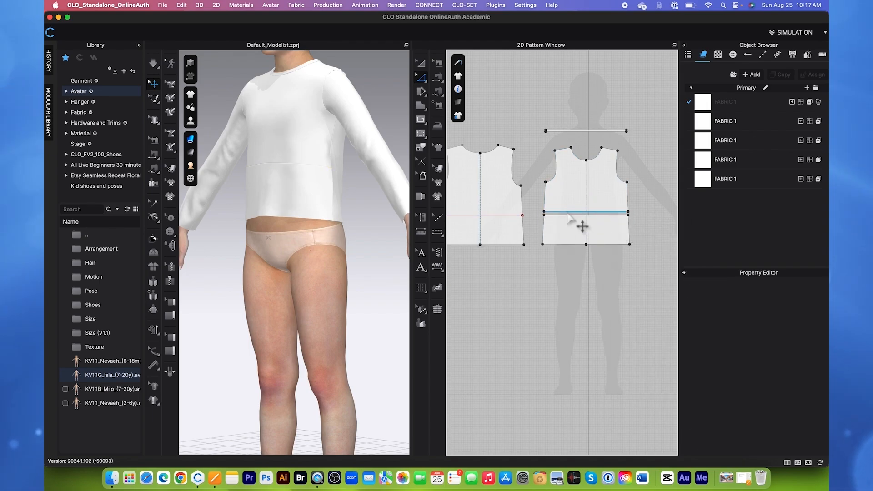
pyautogui.scroll(3, 535, 227)
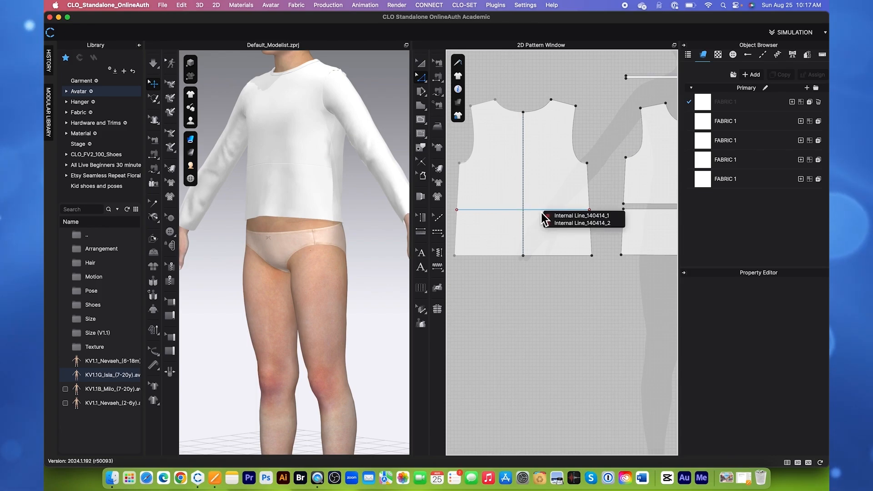
pyautogui.click(559, 216)
pyautogui.rightClick(550, 212)
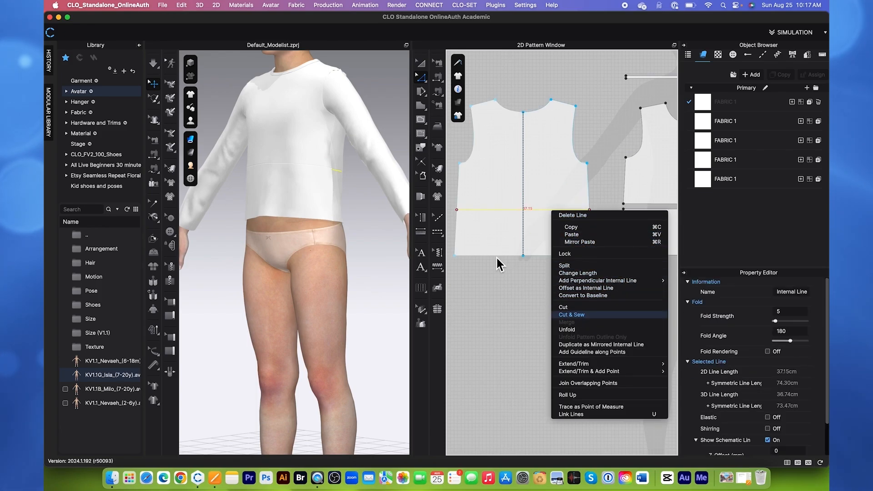
pyautogui.scroll(-4, 485, 250)
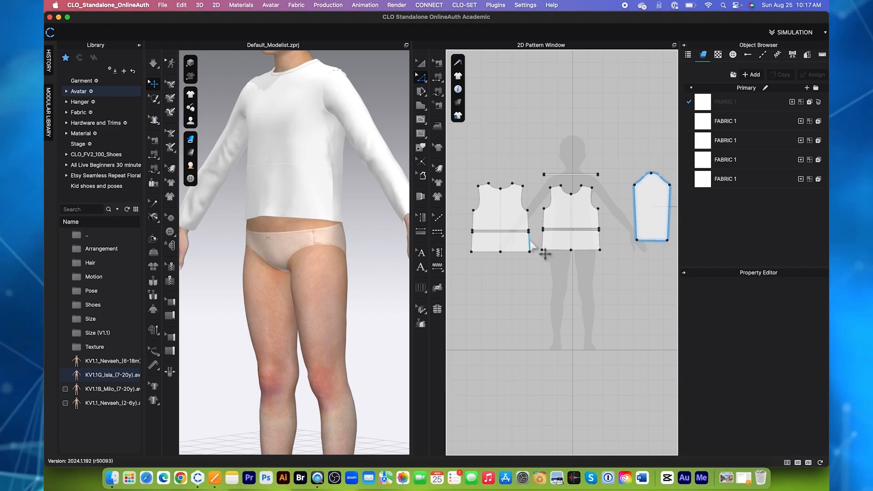
# - Move the two lower body panels down below the upper bodies in 2D and spread them apart sideways
pyautogui.press('a')
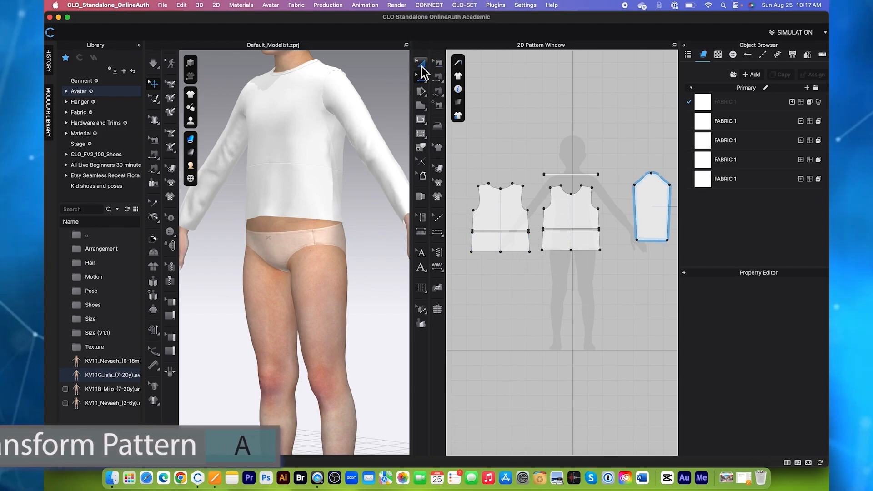
pyautogui.scroll(-3, 514, 221)
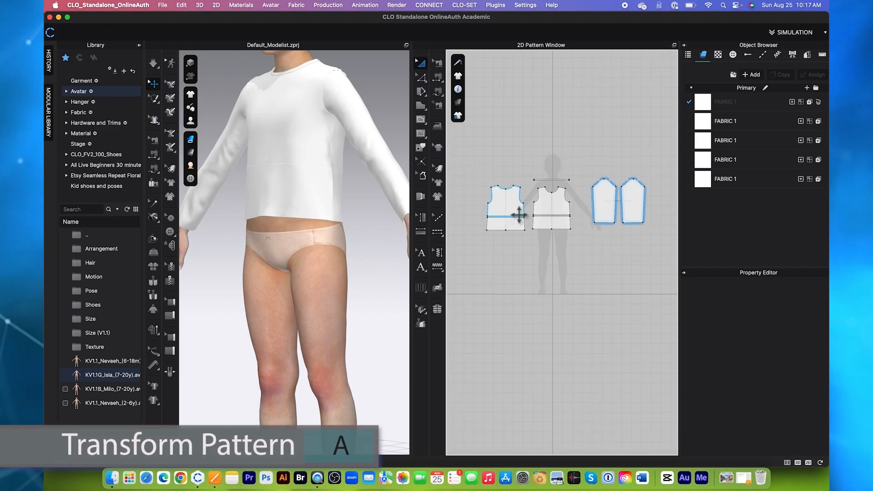
pyautogui.moveTo(473, 215); pyautogui.dragTo(591, 261)
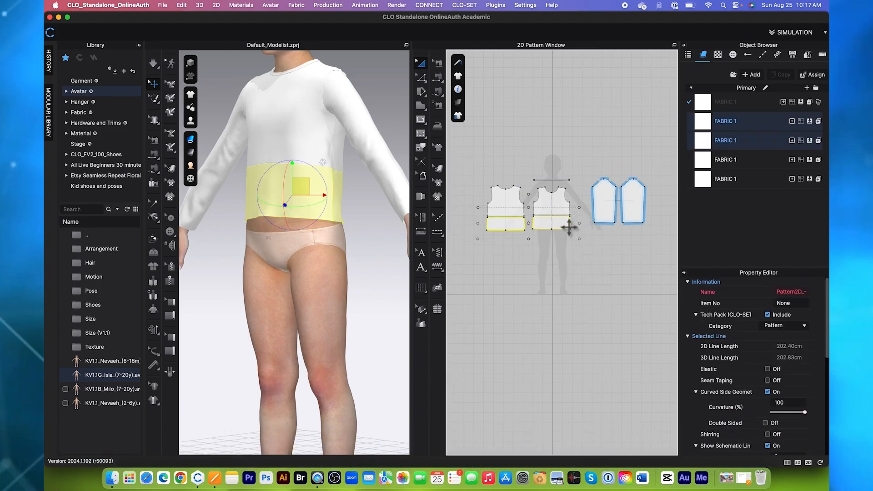
pyautogui.moveTo(569, 228); pyautogui.dragTo(609, 268)
pyautogui.click(572, 268)
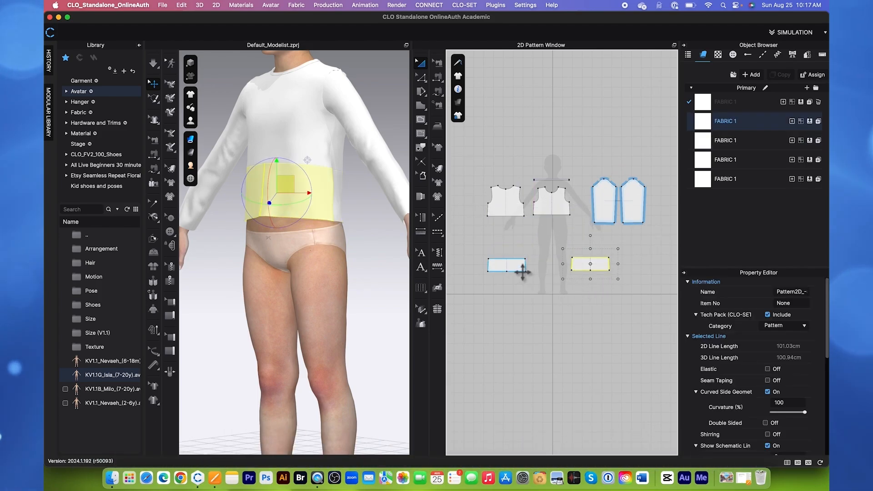
pyautogui.click(516, 270)
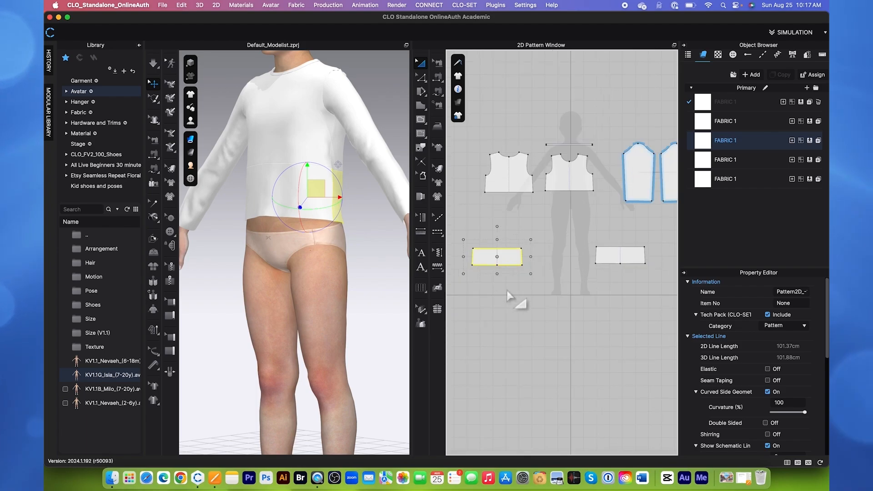
# - Move the right side edge of the back lower panel outward by 15 cm in 2D
pyautogui.scroll(-3, 542, 291)
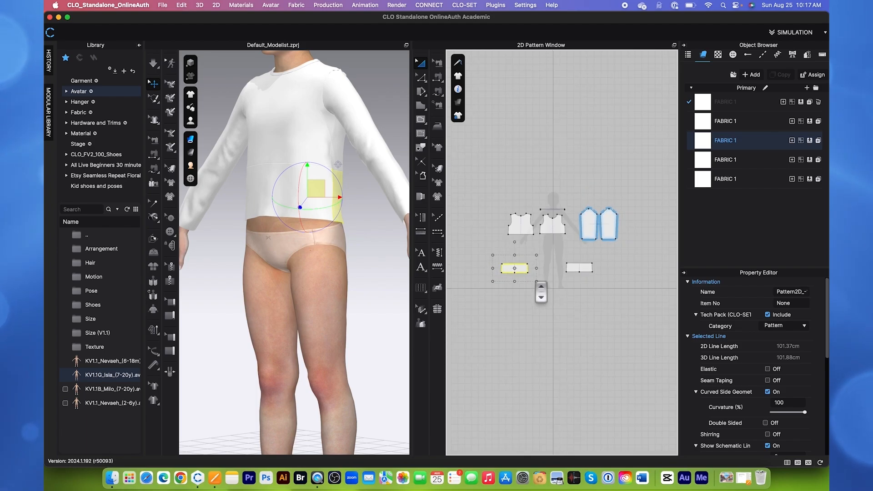
pyautogui.click(424, 81)
pyautogui.scroll(4, 515, 290)
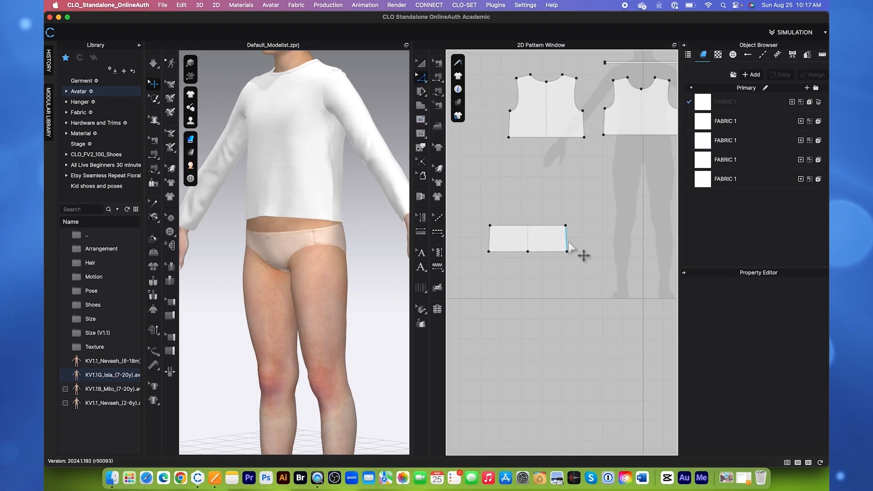
pyautogui.click(567, 243)
pyautogui.moveTo(583, 255); pyautogui.dragTo(610, 253)
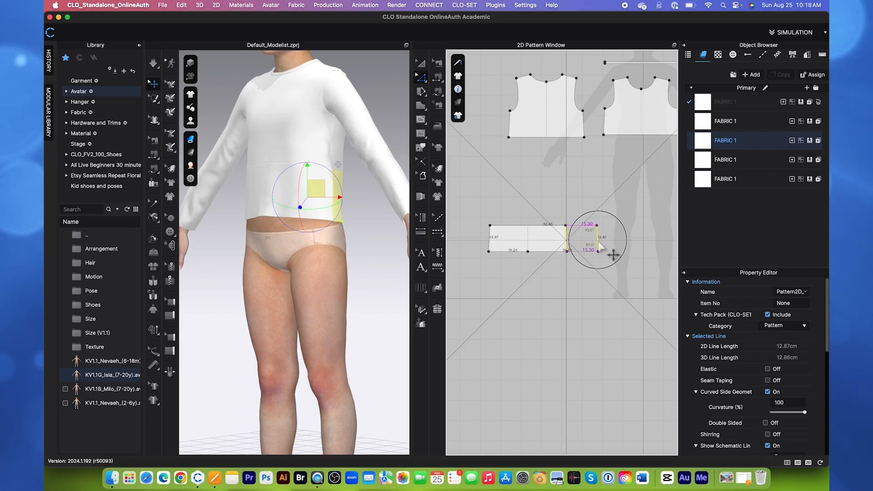
pyautogui.press('Return')
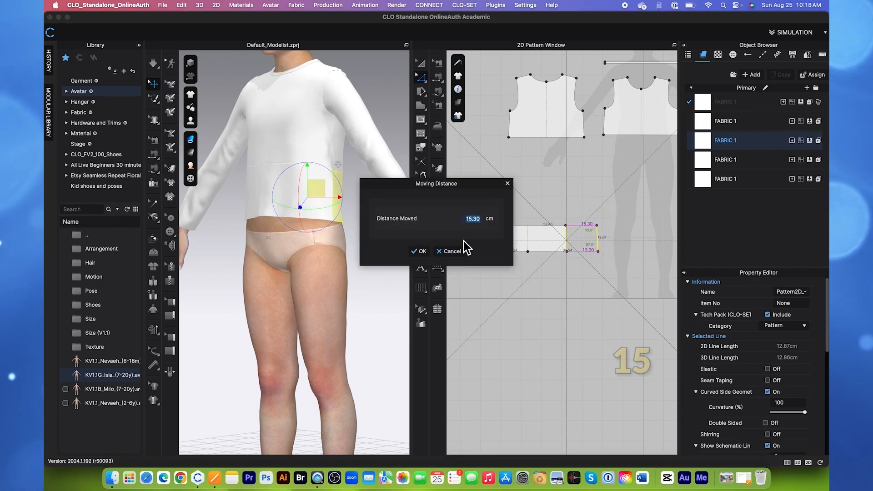
pyautogui.write('15')
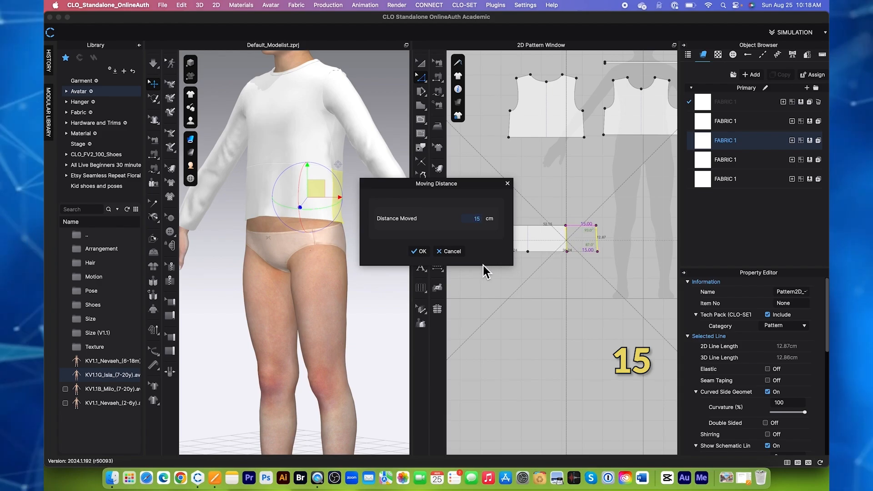
pyautogui.click(421, 253)
# - Move the left side edge of the back lower panel outward by 15 cm in 2D
pyautogui.scroll(-4, 610, 239)
pyautogui.click(610, 240)
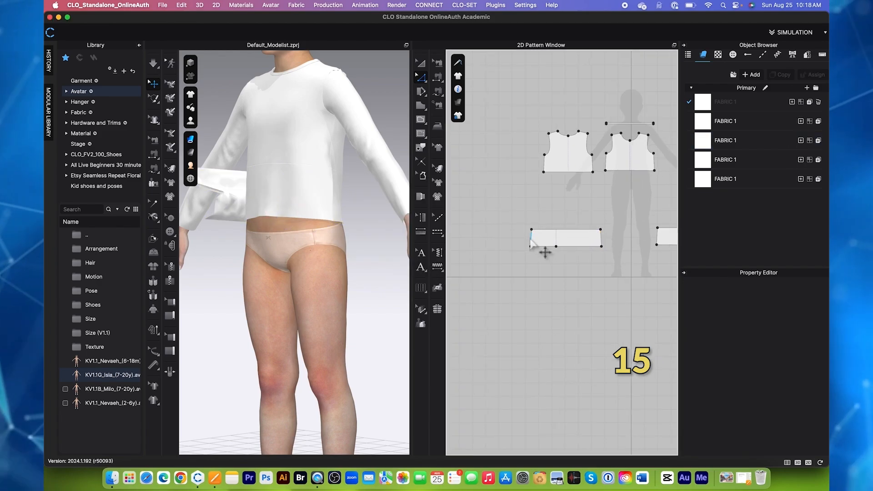
pyautogui.click(532, 240)
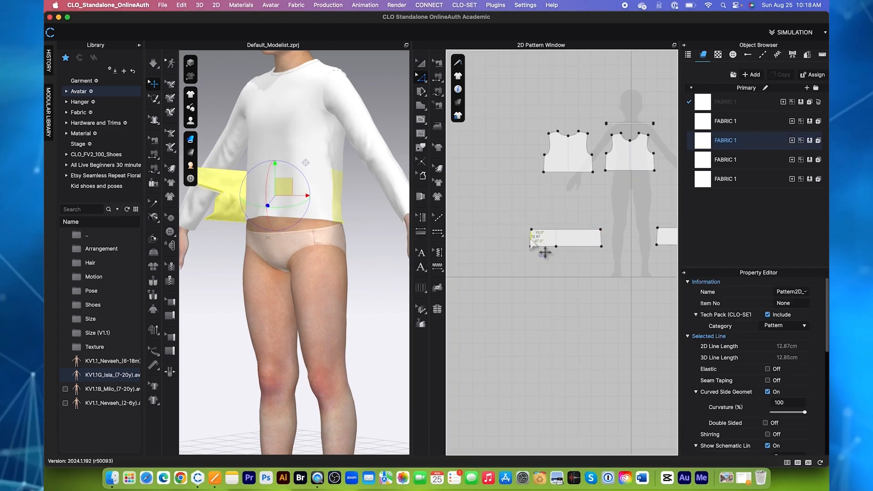
pyautogui.click(531, 240)
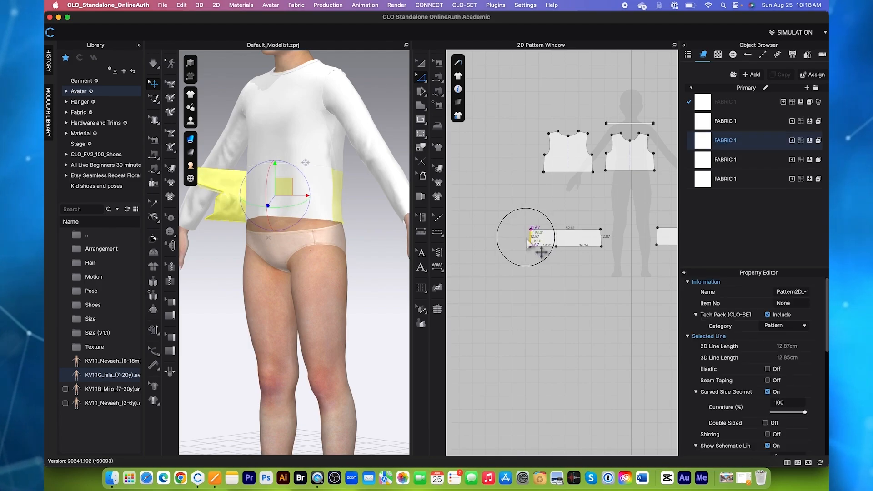
pyautogui.press('Return')
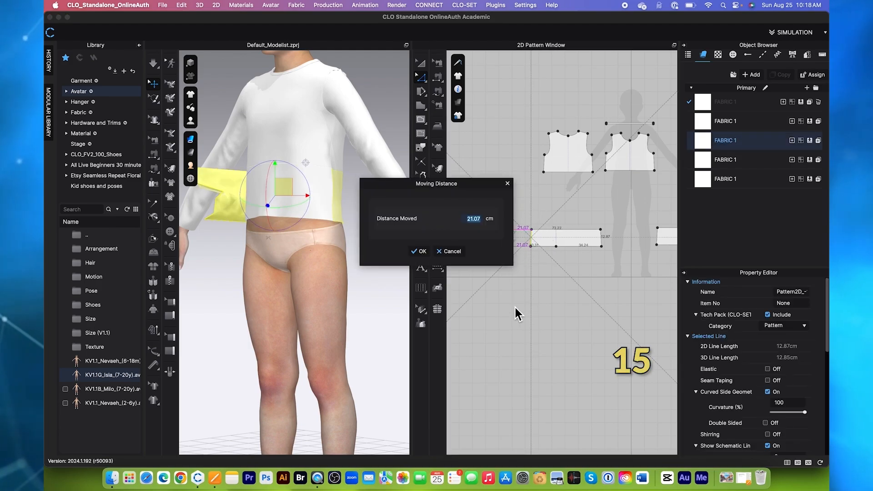
pyautogui.write('15')
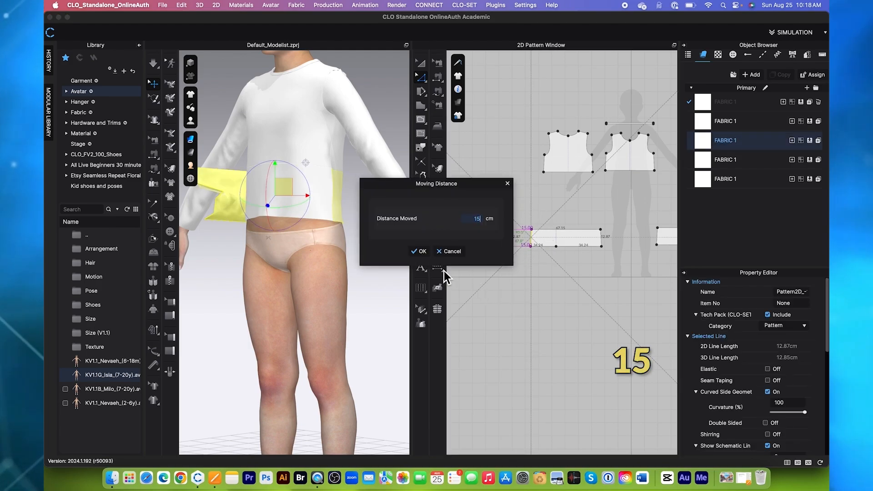
pyautogui.click(419, 251)
# - Move the right side edge of the front lower panel outward by 15 cm in 2D
pyautogui.scroll(-3, 503, 246)
pyautogui.scroll(4, 552, 232)
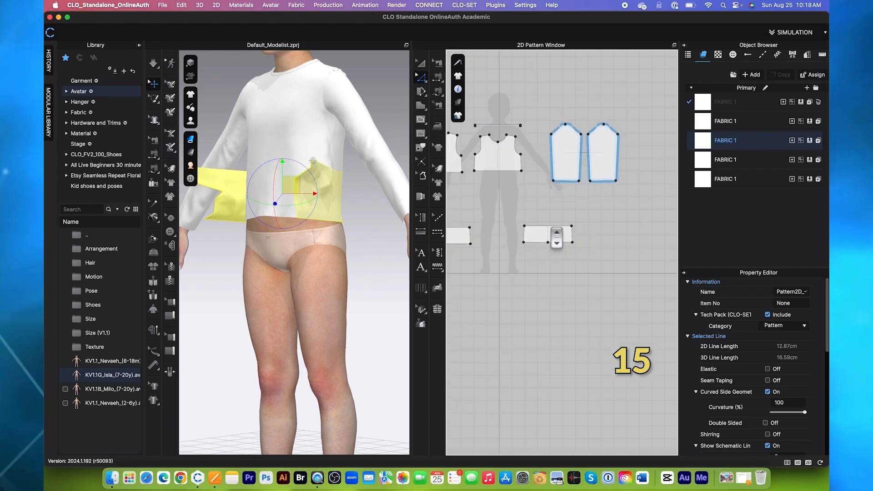
pyautogui.click(612, 254)
pyautogui.moveTo(602, 248); pyautogui.dragTo(640, 248)
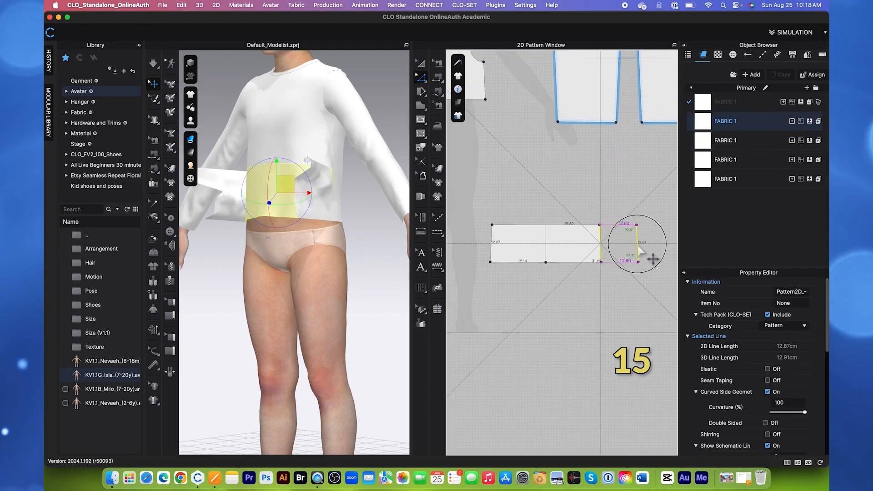
pyautogui.rightClick(640, 248)
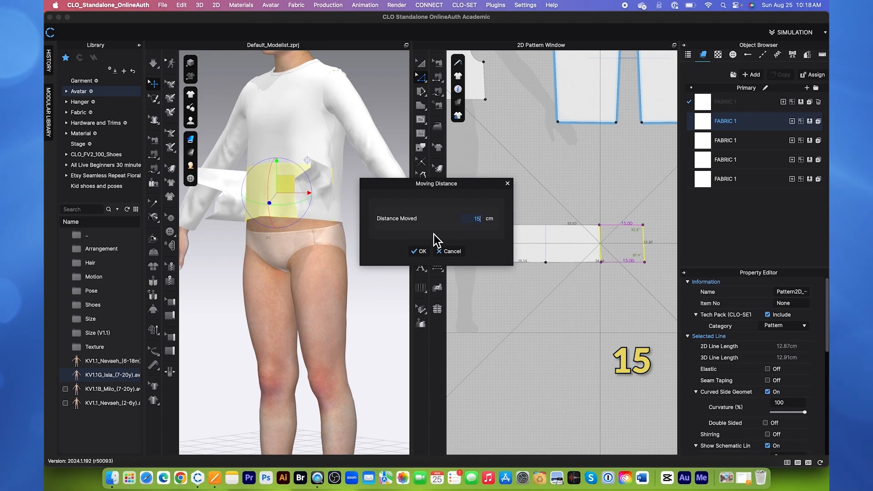
pyautogui.write('15')
pyautogui.click(422, 252)
# - Move the left side edge of the front lower panel outward by 15 cm in 2D
pyautogui.scroll(-3, 629, 237)
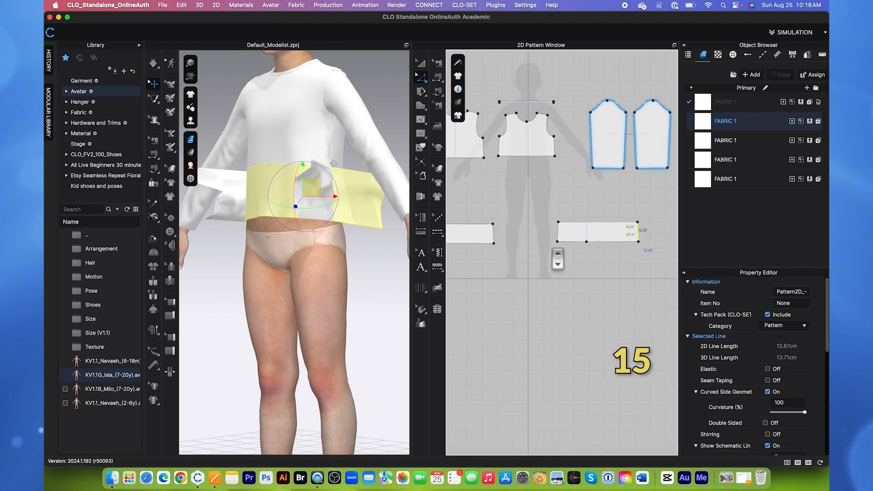
pyautogui.click(559, 233)
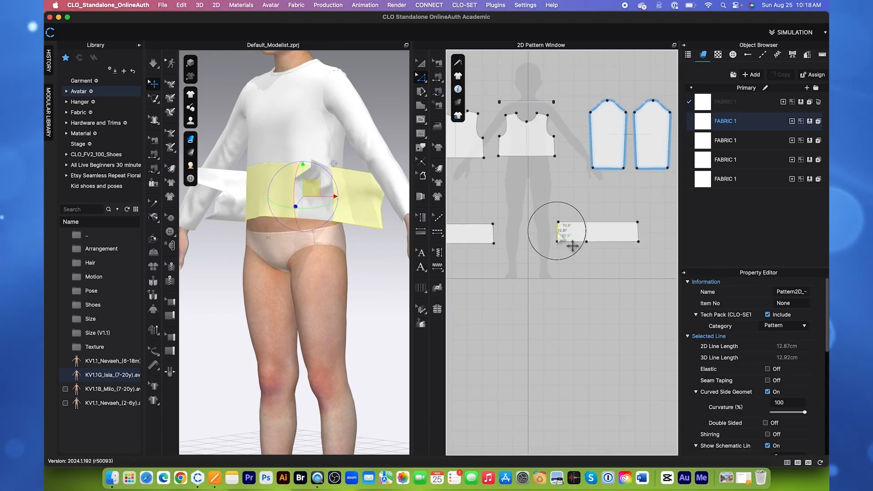
pyautogui.moveTo(572, 246); pyautogui.dragTo(553, 246)
pyautogui.rightClick(538, 231)
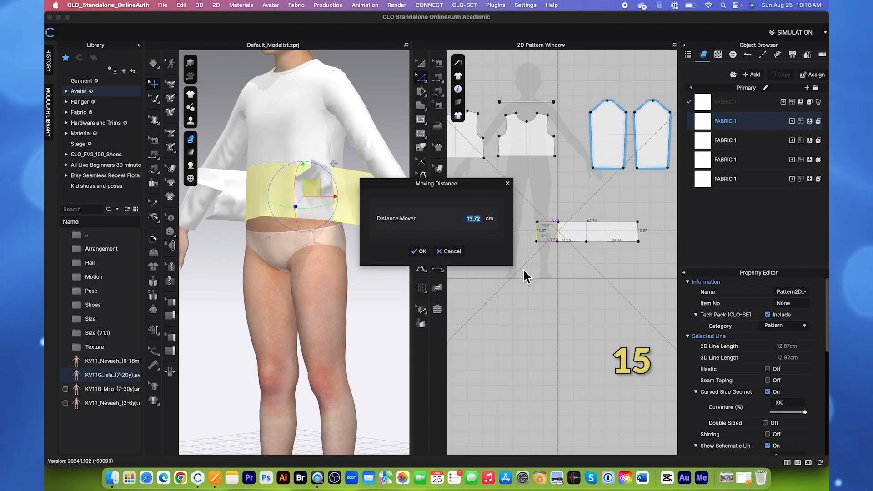
pyautogui.write('15')
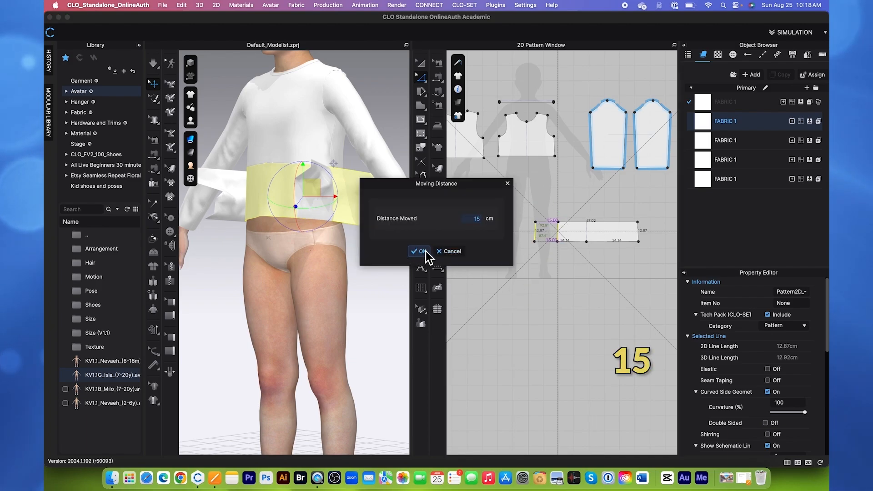
pyautogui.click(422, 251)
# - Delete the middle points on the bottom edges of the back and front lower panels
pyautogui.scroll(-4, 585, 273)
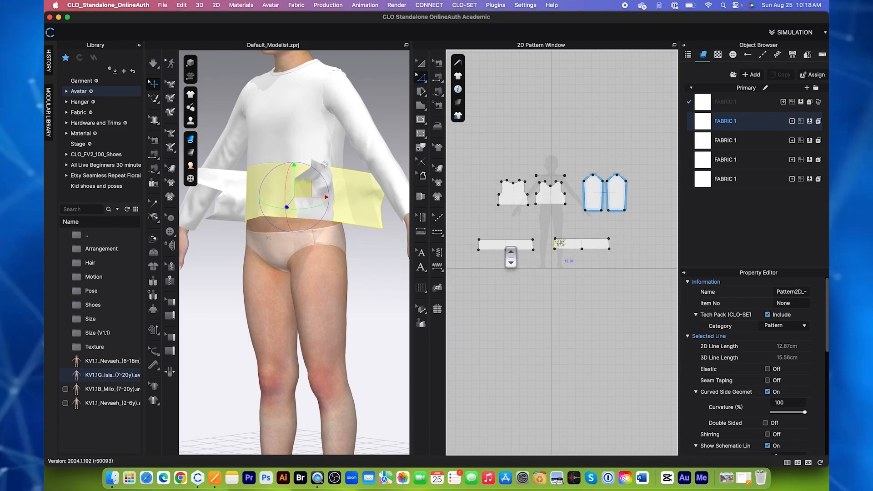
pyautogui.press('Delete')
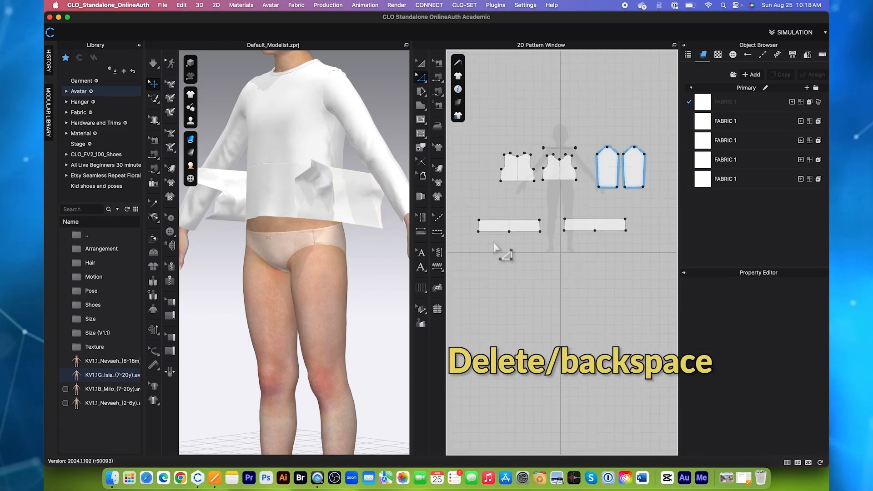
pyautogui.click(509, 233)
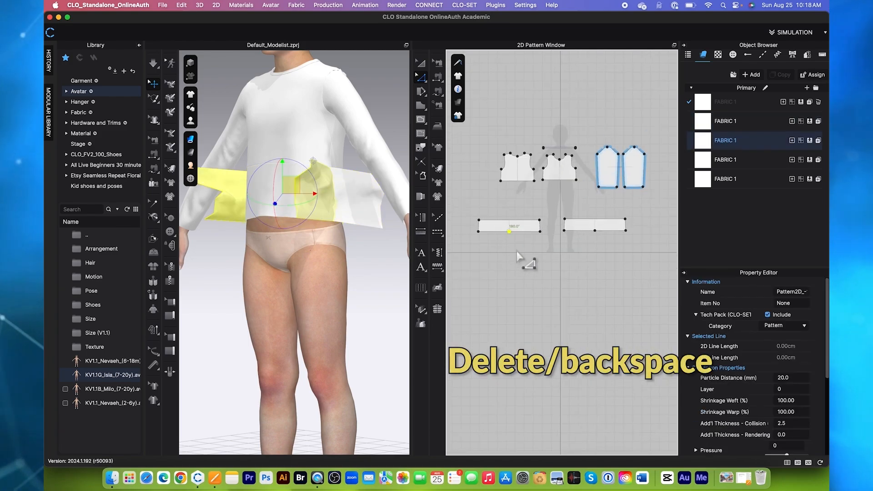
pyautogui.press('Delete')
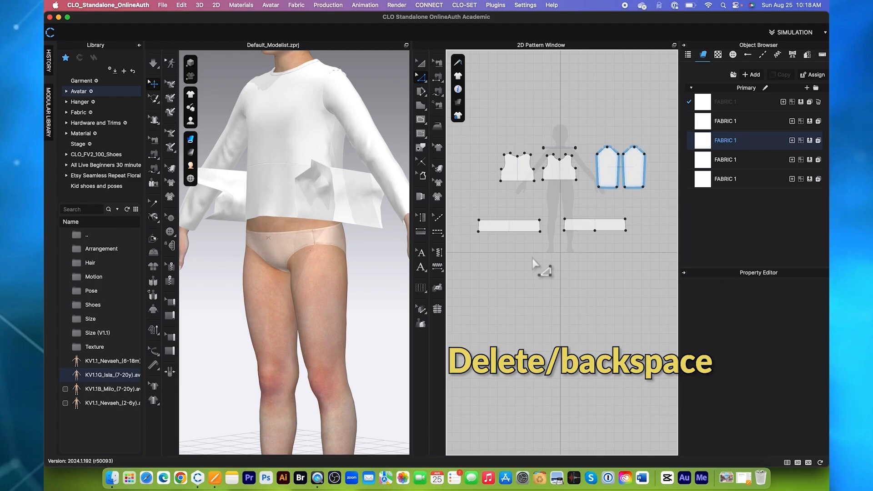
pyautogui.click(595, 231)
pyautogui.rightClick(596, 232)
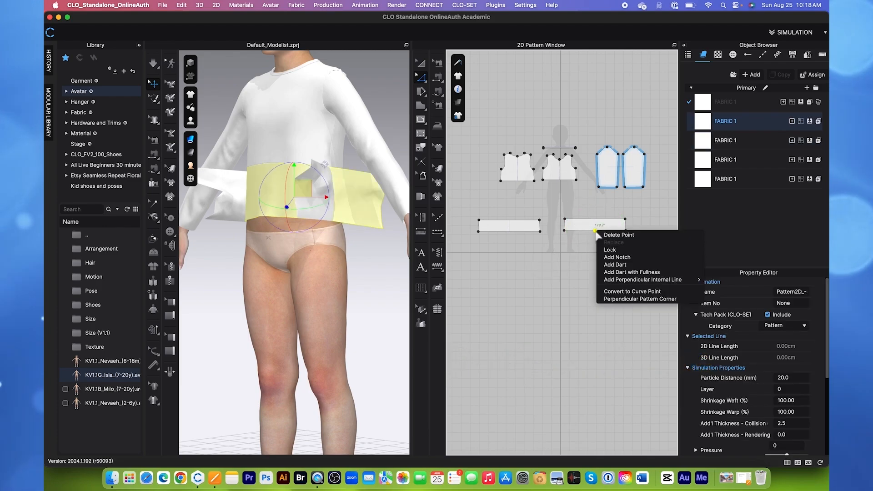
pyautogui.click(626, 238)
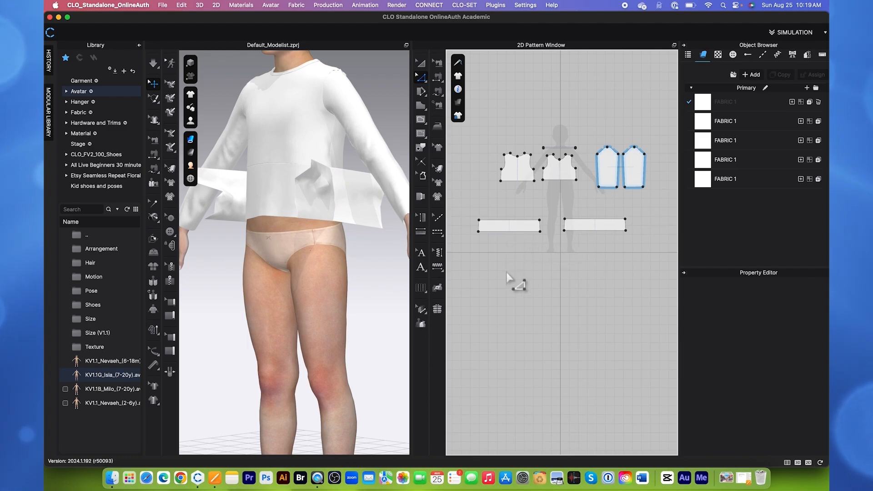
# - Offset the bottom outlines of both lower panels outward 30 cm with side segment type Extend, and delete the leftover points on the side edges
pyautogui.click(509, 233)
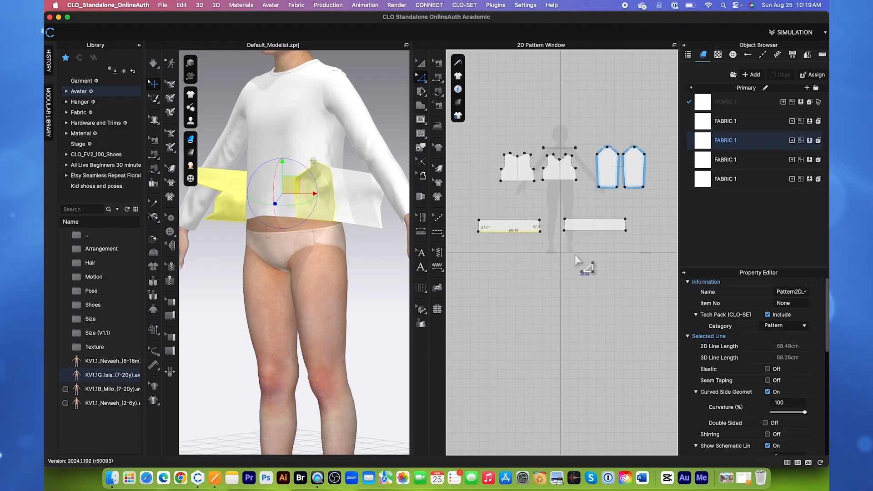
pyautogui.keyDown('shift'); pyautogui.click(589, 233); pyautogui.keyUp('shift')
pyautogui.rightClick(589, 234)
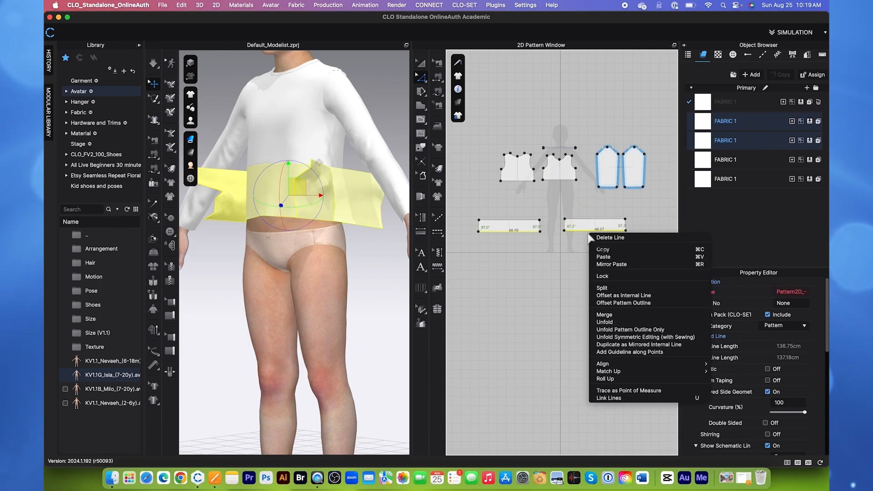
pyautogui.click(619, 304)
pyautogui.moveTo(504, 131); pyautogui.dragTo(417, 135)
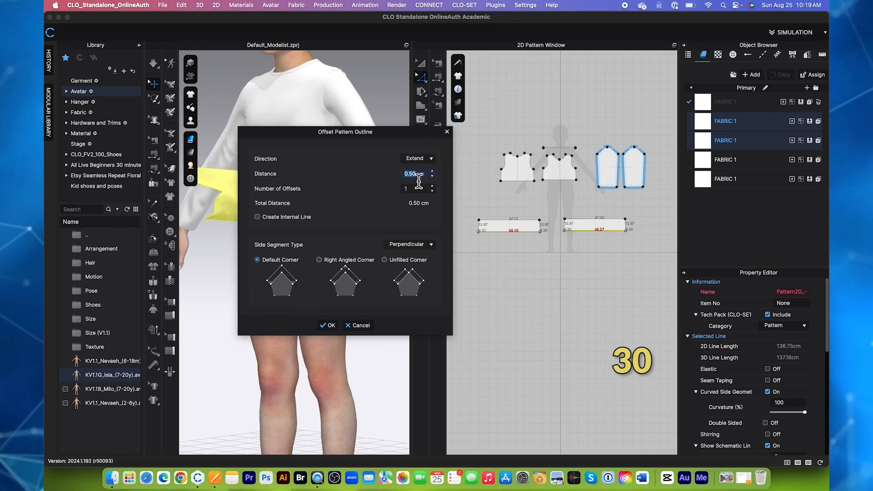
pyautogui.write('30')
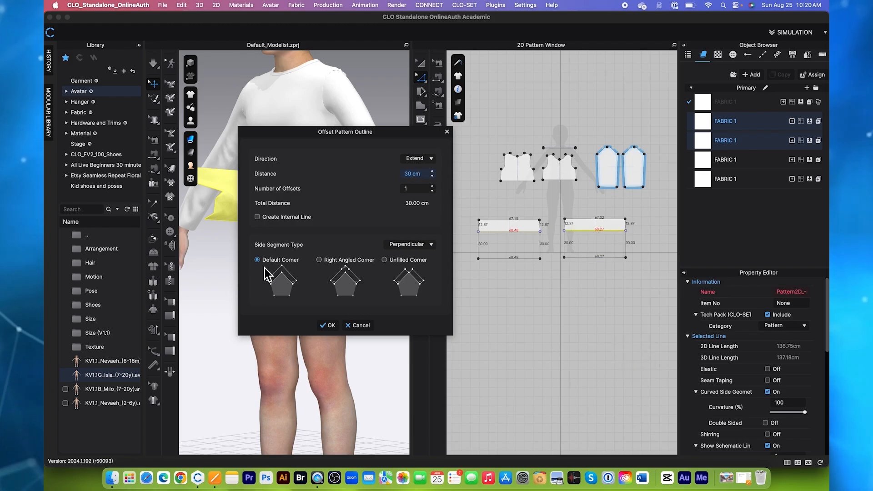
pyautogui.click(430, 246)
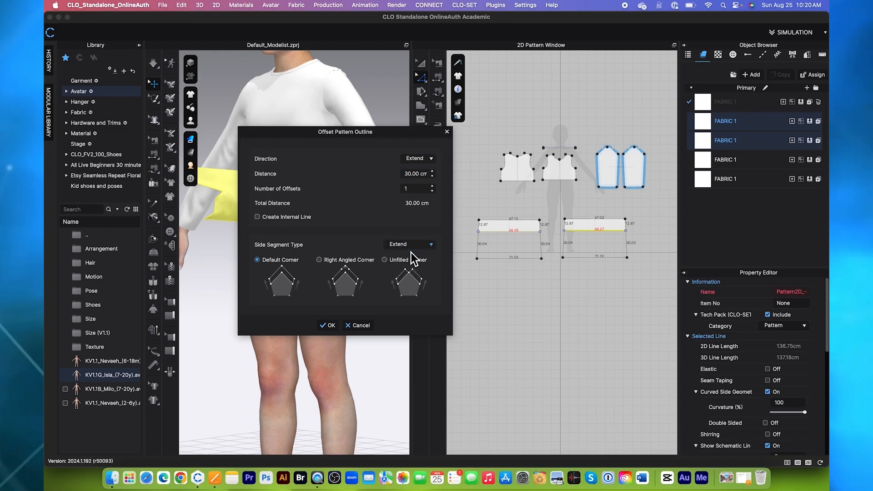
pyautogui.click(328, 326)
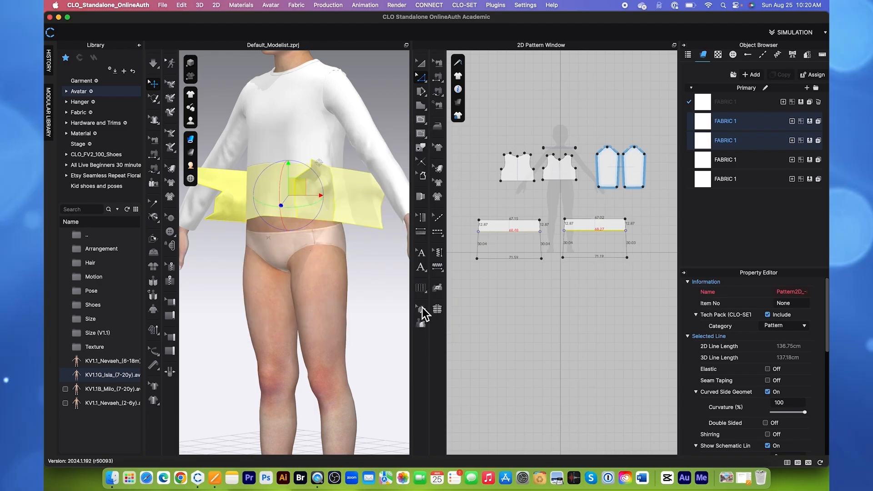
pyautogui.moveTo(474, 233); pyautogui.dragTo(636, 250)
pyautogui.press('Delete')
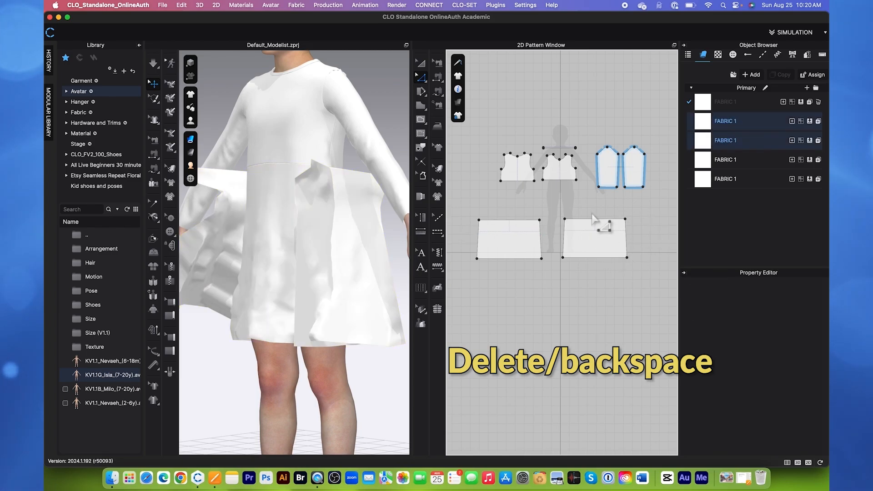
# - Split the front bodice's bottom edge into two lines, placing the new point 4 cm from its right end in 2D
pyautogui.scroll(-3, 584, 213)
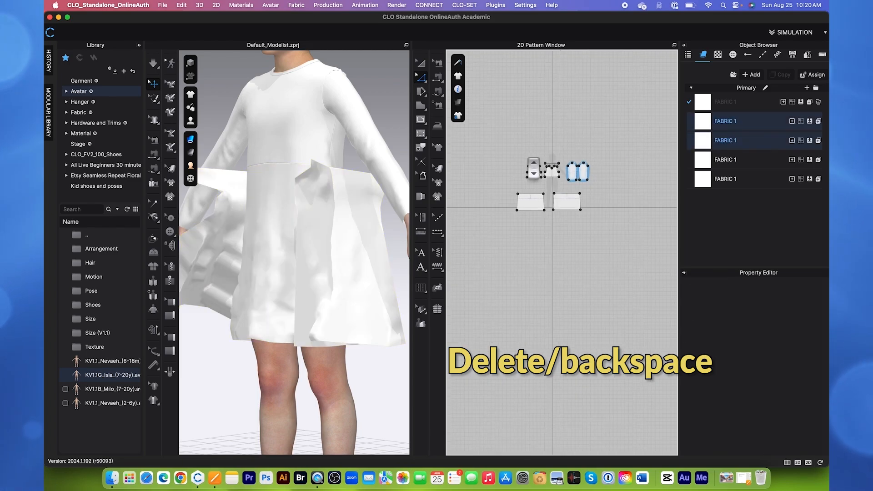
pyautogui.scroll(3, 528, 169)
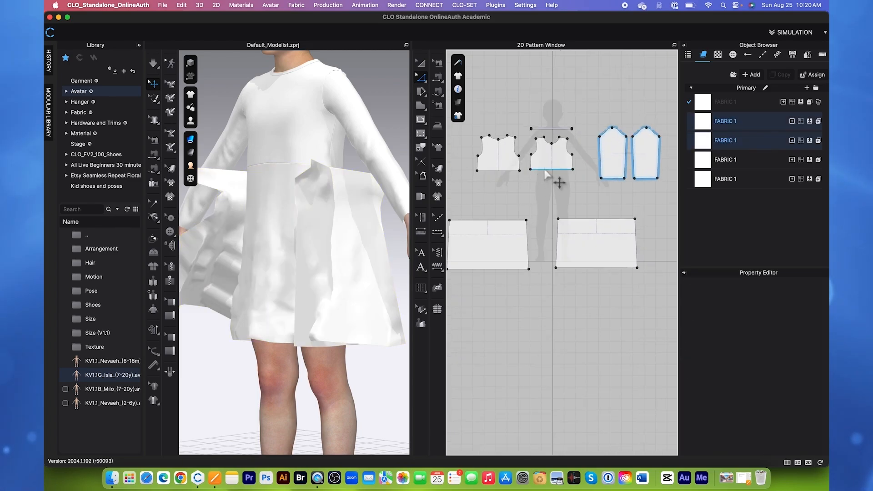
pyautogui.scroll(3, 546, 173)
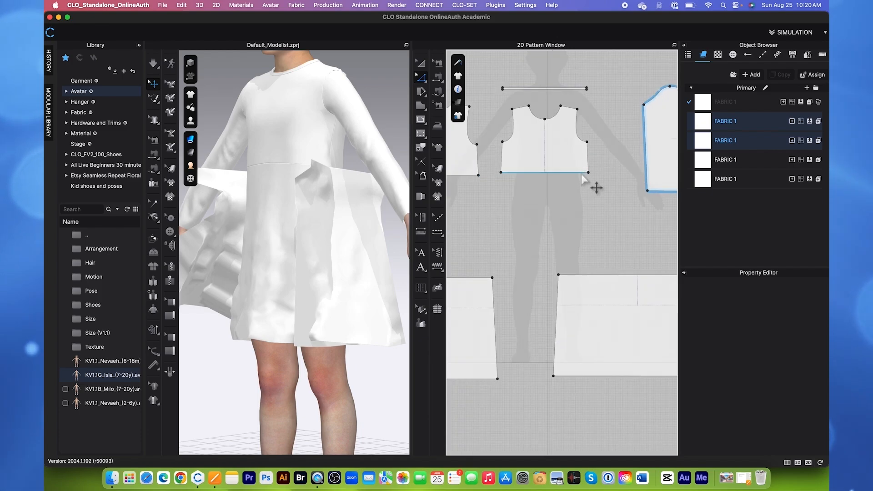
pyautogui.click(582, 174)
pyautogui.rightClick(582, 174)
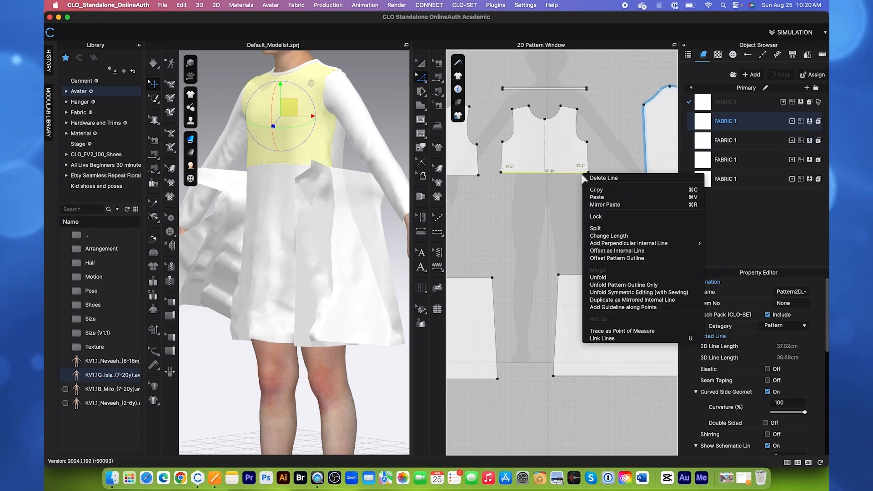
pyautogui.click(607, 229)
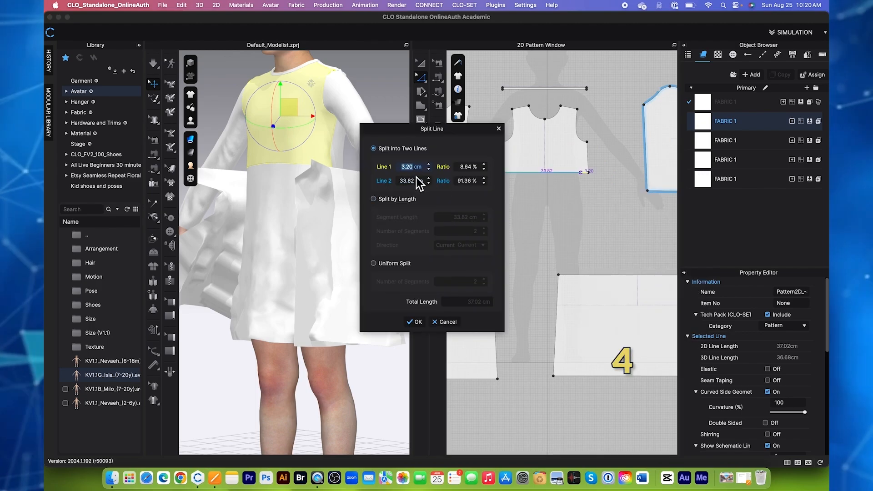
pyautogui.write('4')
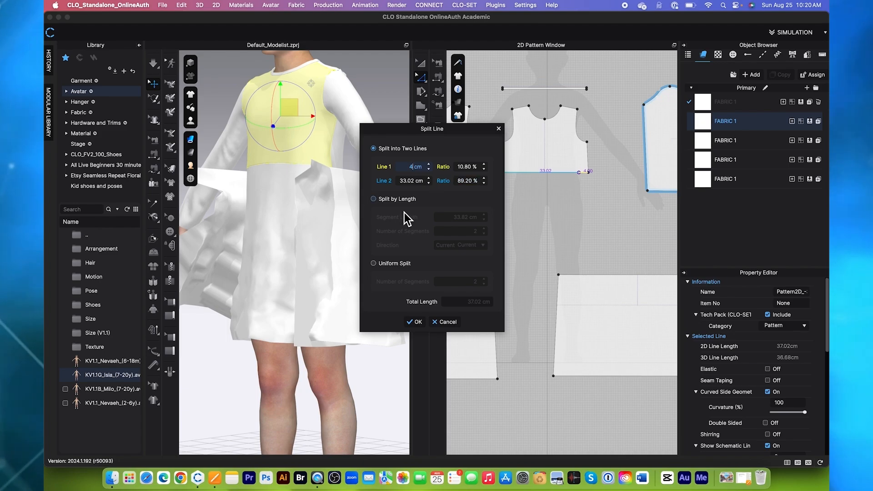
pyautogui.click(416, 323)
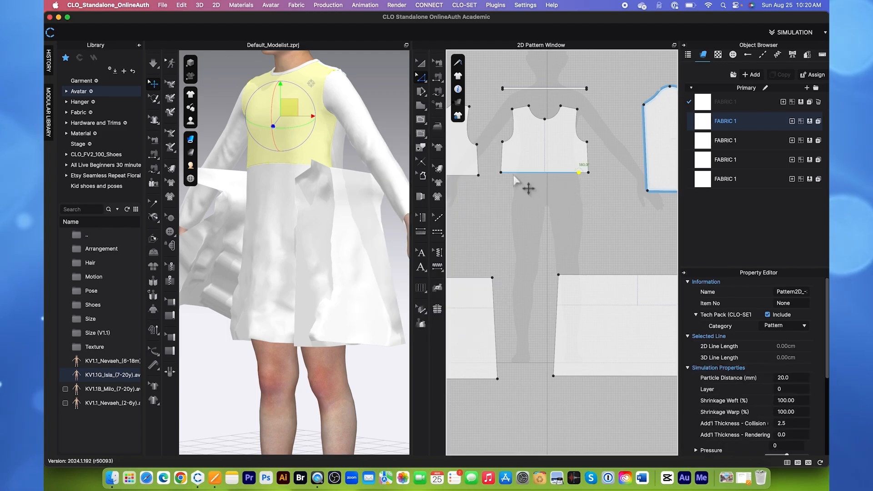
# - Split the remaining front bodice bottom edge 4 cm from its left end in 2D
pyautogui.rightClick(513, 175)
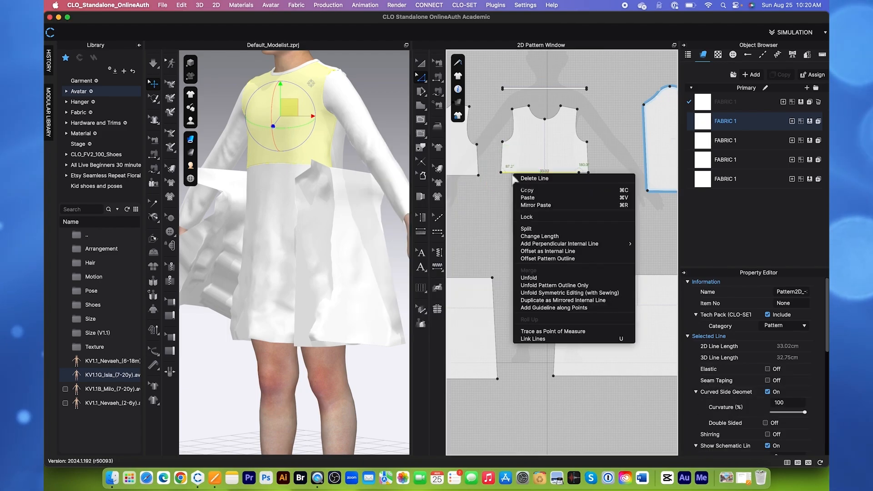
pyautogui.click(544, 231)
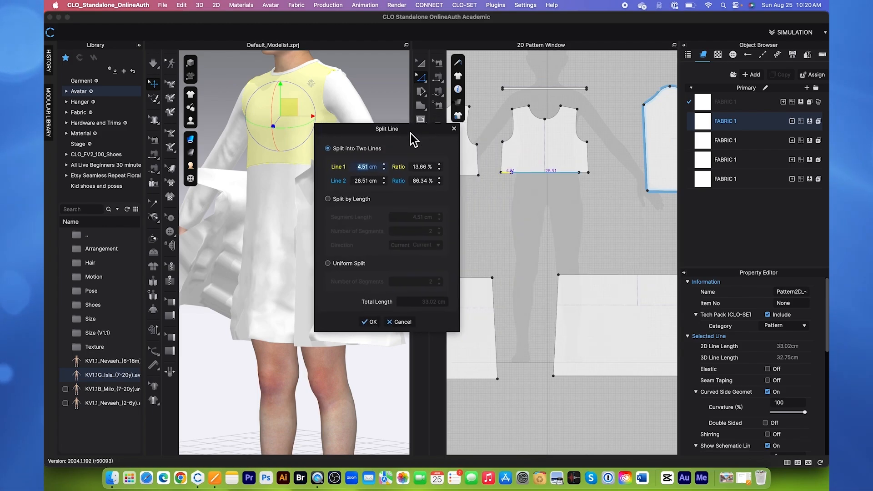
pyautogui.write('4')
pyautogui.click(372, 322)
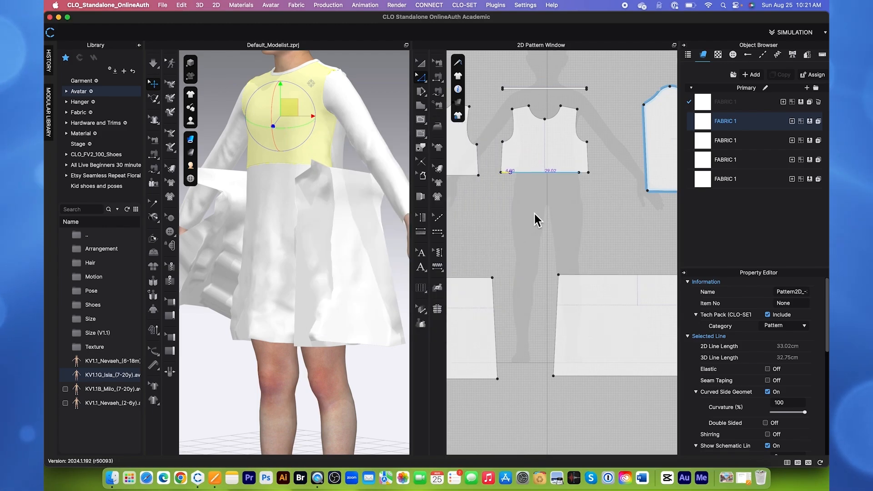
# - Split the back bodice's bottom edge into two lines, placing the new point 4 cm from its right end in 2D
pyautogui.scroll(-3, 534, 214)
pyautogui.scroll(3, 533, 179)
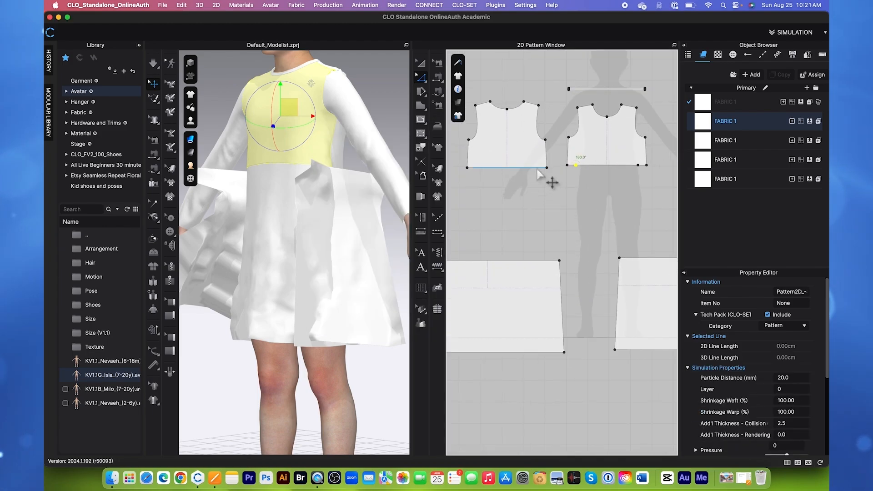
pyautogui.click(538, 169)
pyautogui.rightClick(538, 170)
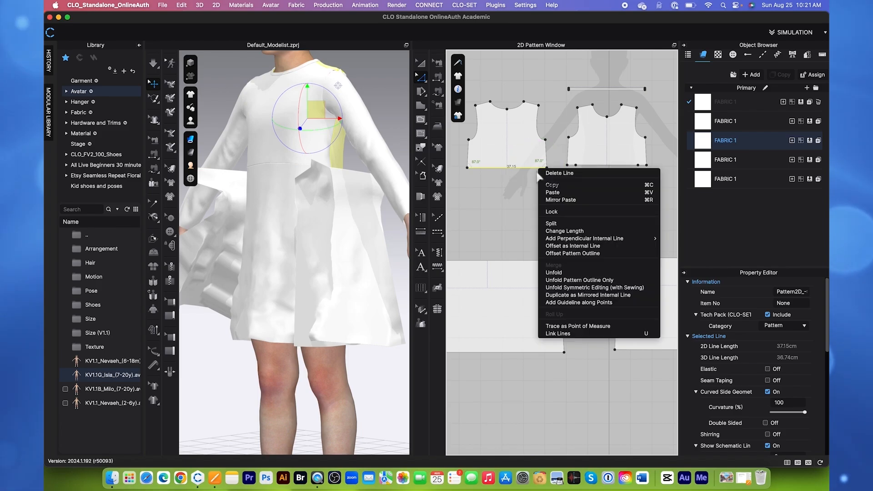
pyautogui.click(551, 224)
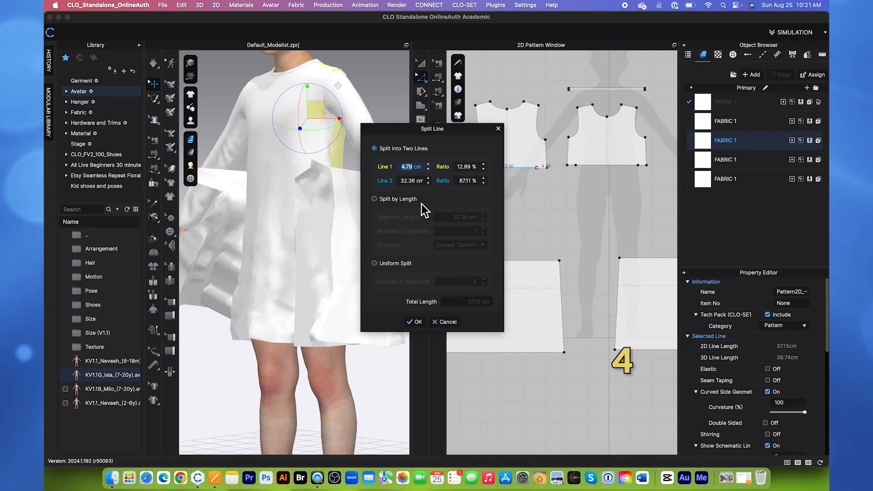
pyautogui.click(415, 322)
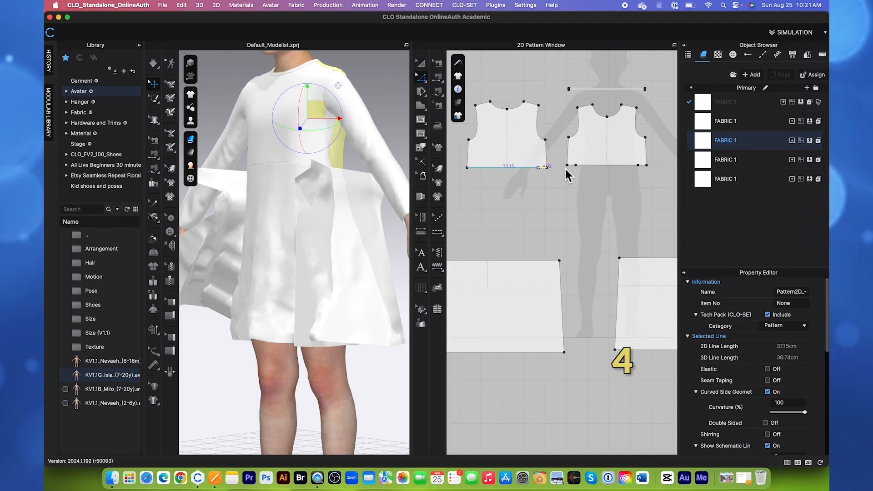
# - Split the remaining back bodice bottom edge 4 cm from its left end in 2D
pyautogui.scroll(5, 548, 175)
pyautogui.scroll(4, 540, 172)
pyautogui.scroll(-6, 568, 168)
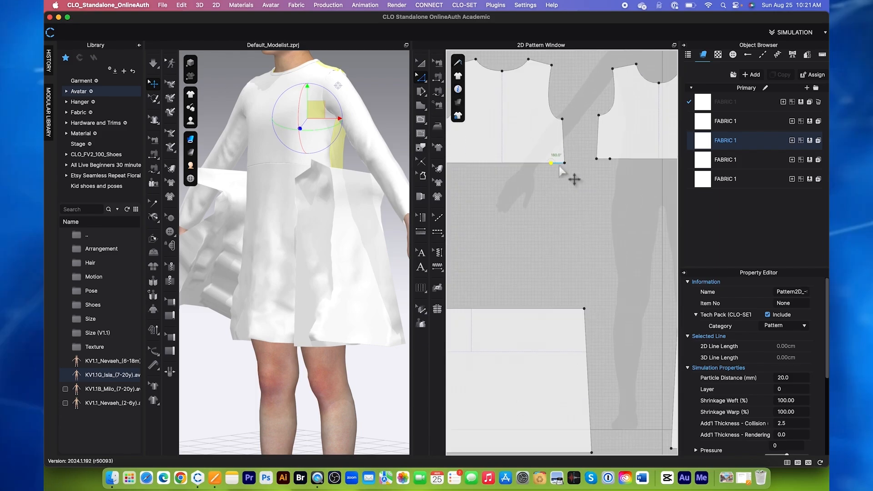
pyautogui.scroll(3, 560, 165)
pyautogui.scroll(-4, 564, 175)
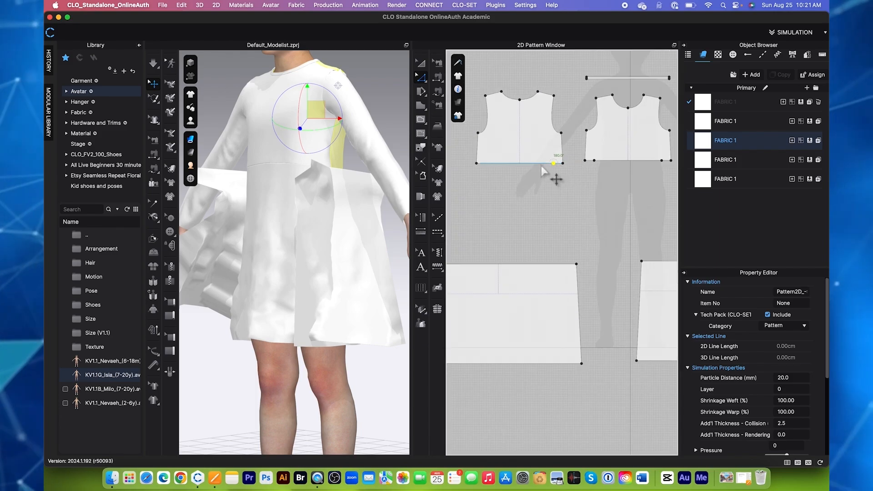
pyautogui.scroll(4, 555, 175)
pyautogui.scroll(-2, 555, 179)
pyautogui.scroll(3, 564, 182)
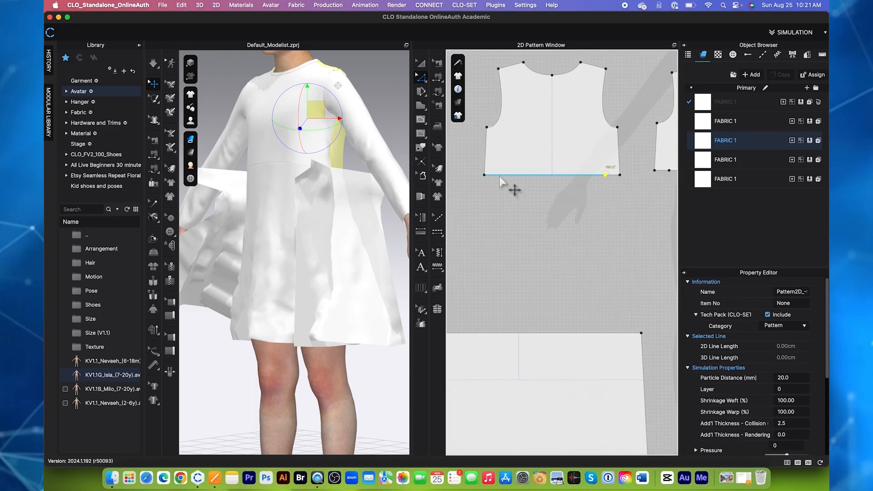
pyautogui.click(512, 184)
pyautogui.rightClick(502, 180)
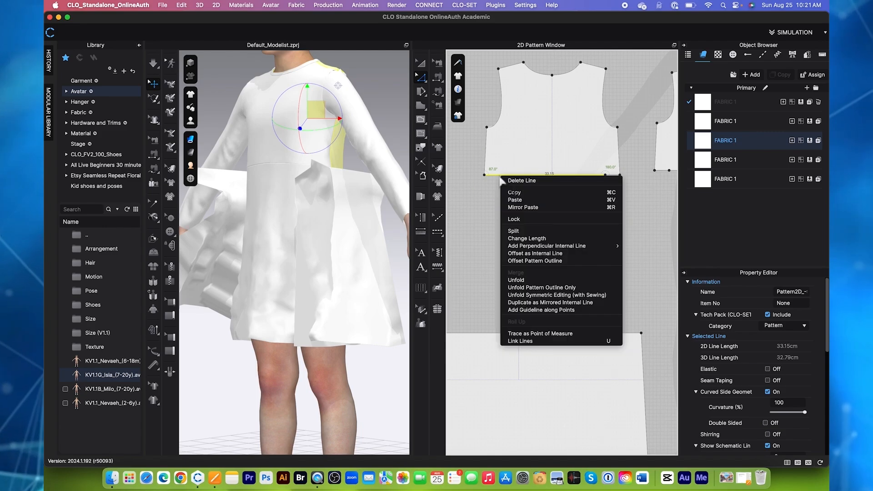
pyautogui.click(523, 232)
pyautogui.moveTo(488, 134); pyautogui.dragTo(413, 147)
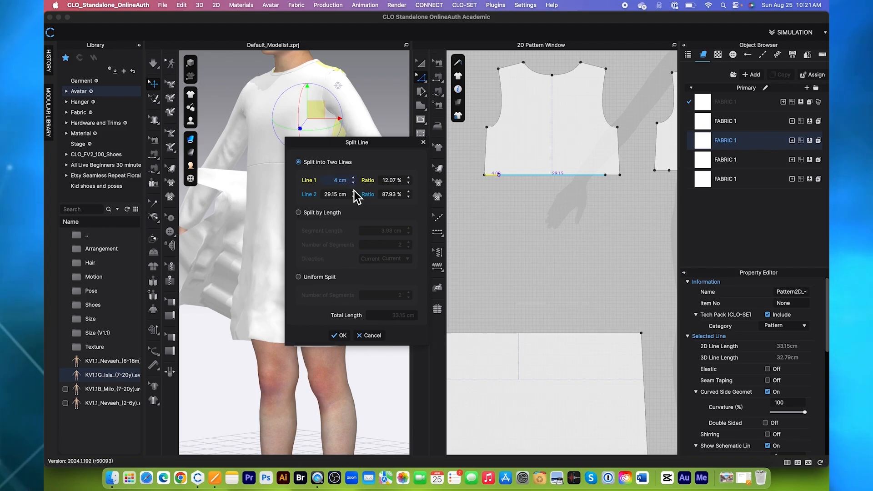
pyautogui.click(339, 336)
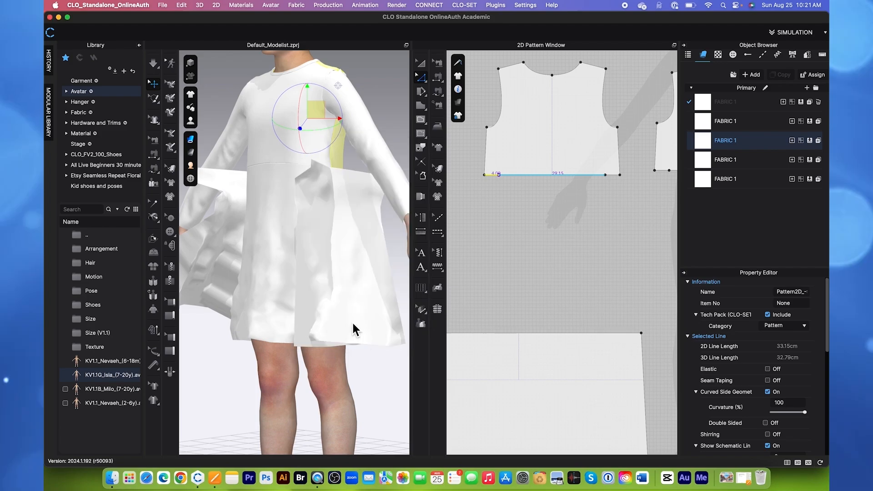
# - Delete the two outer bottom corner points of the back bodice so its side edges taper to the split points
pyautogui.scroll(-3, 530, 200)
pyautogui.scroll(2, 576, 212)
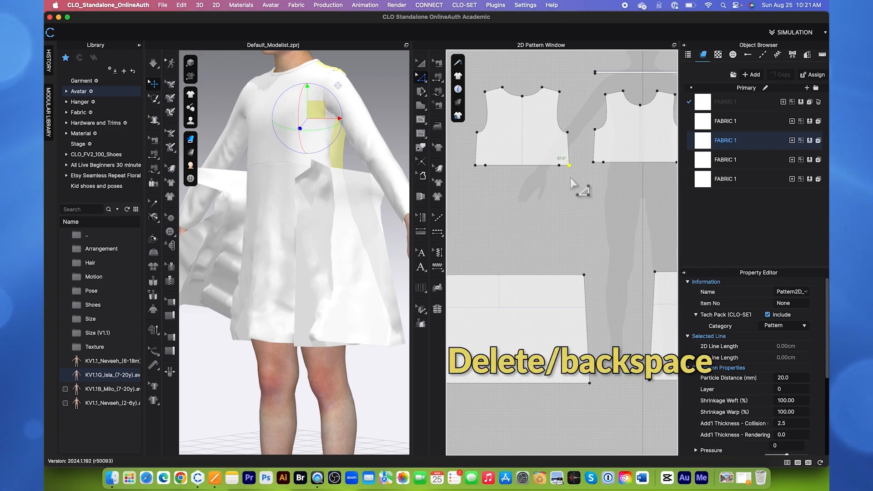
pyautogui.press('Delete')
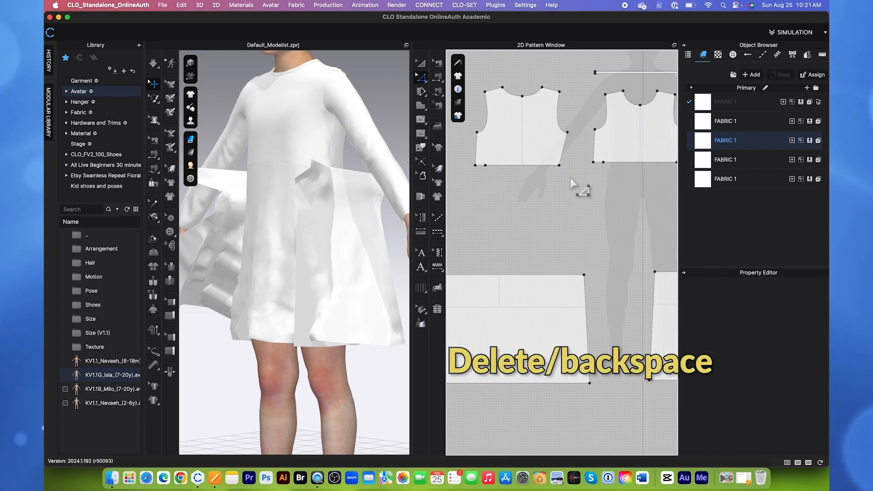
pyautogui.click(476, 165)
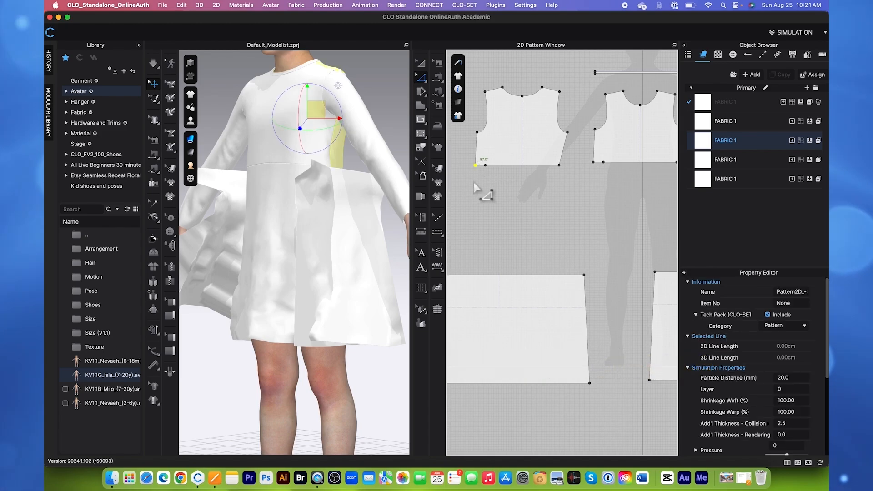
pyautogui.press('Delete')
# - Delete the two outer bottom corner points of the front bodice so its side edges taper to the split points
pyautogui.scroll(-5, 475, 201)
pyautogui.scroll(5, 539, 188)
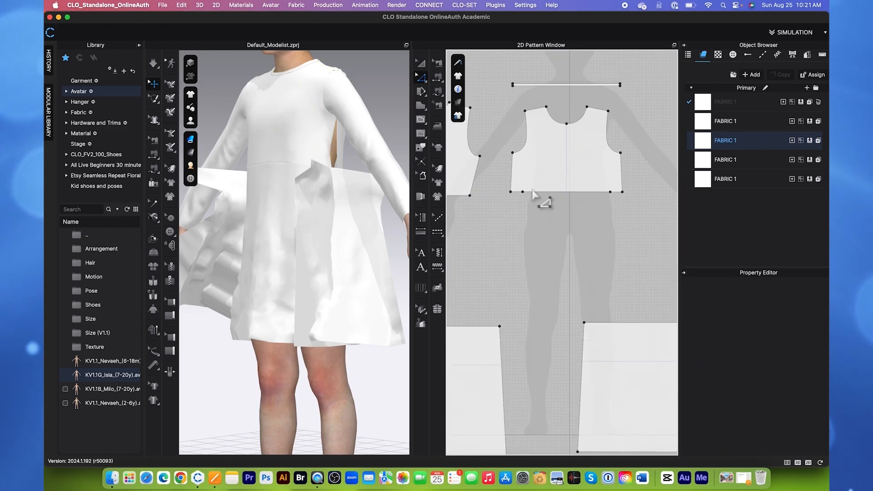
pyautogui.click(511, 192)
pyautogui.rightClick(510, 192)
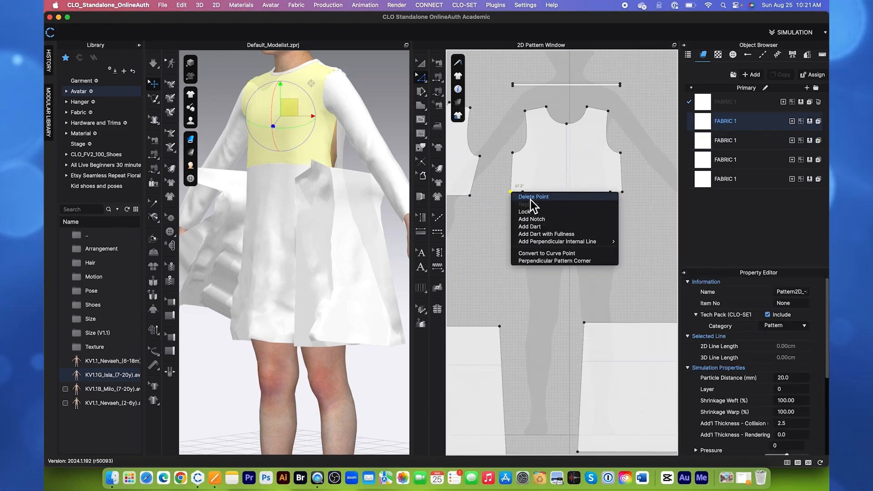
pyautogui.click(534, 197)
pyautogui.click(623, 193)
pyautogui.rightClick(623, 192)
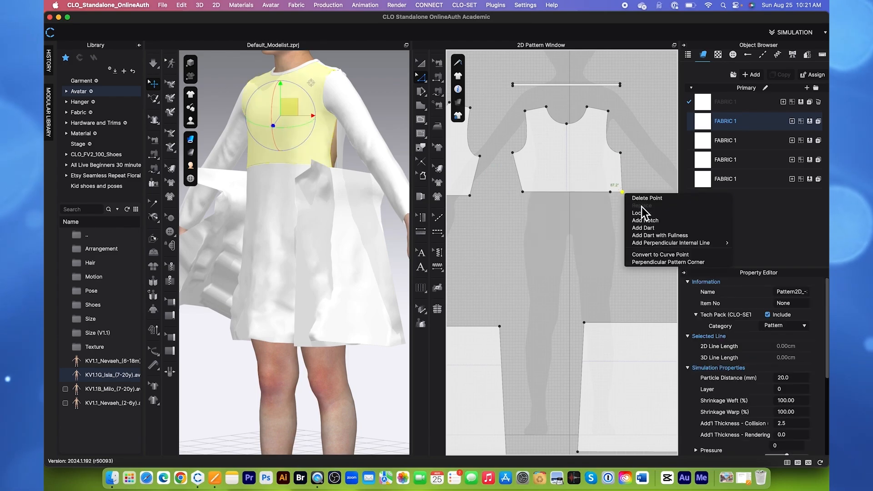
pyautogui.click(642, 198)
# - With Edit Sewing, extend the front bodice's side seam ends down to its new bottom corners
pyautogui.scroll(-5, 621, 218)
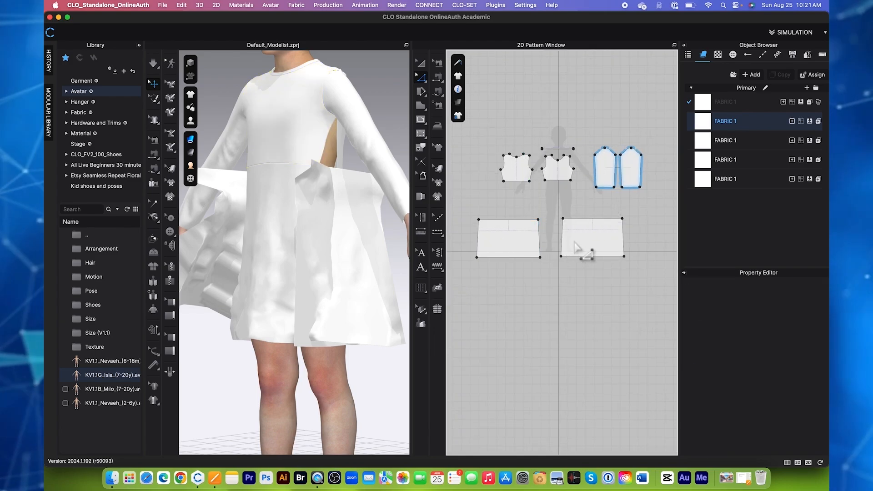
pyautogui.click(439, 64)
pyautogui.scroll(5, 510, 169)
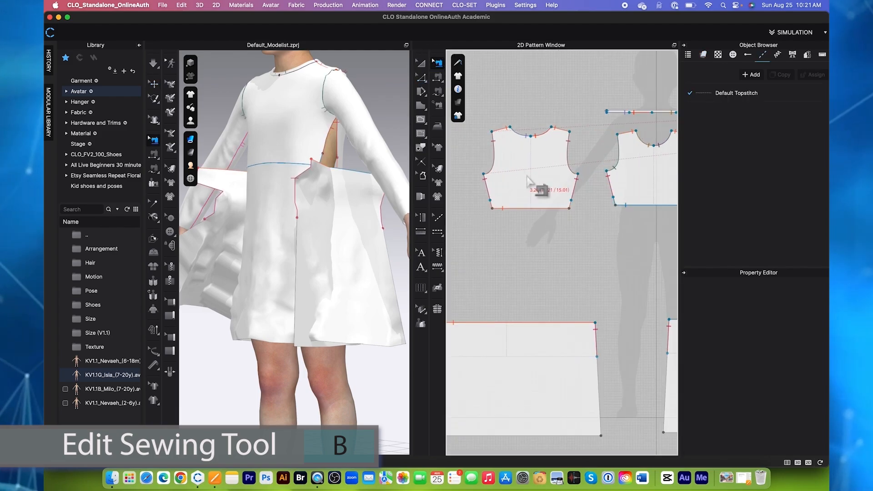
pyautogui.click(575, 187)
pyautogui.scroll(3, 574, 186)
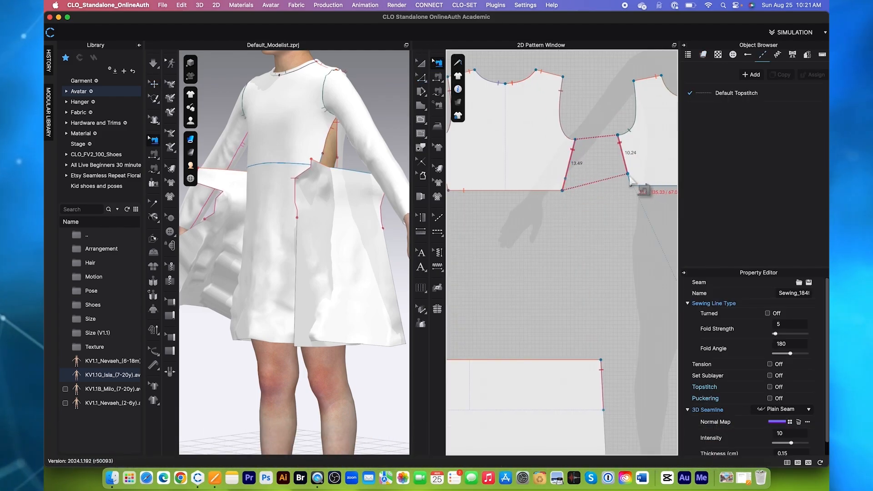
pyautogui.scroll(-3, 633, 184)
pyautogui.moveTo(507, 167); pyautogui.dragTo(509, 176)
pyautogui.scroll(-5, 502, 162)
pyautogui.scroll(5, 584, 162)
pyautogui.moveTo(584, 160); pyautogui.dragTo(582, 169)
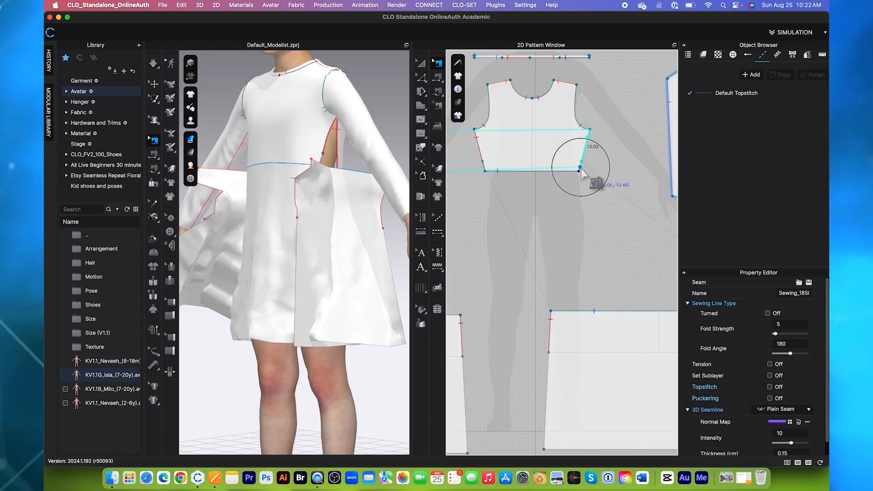
# - Adjust the back and front waist seam ends to the bodices' new bottom corners so the seams span the full bottom edges
pyautogui.scroll(-4, 594, 159)
pyautogui.scroll(-5, 527, 153)
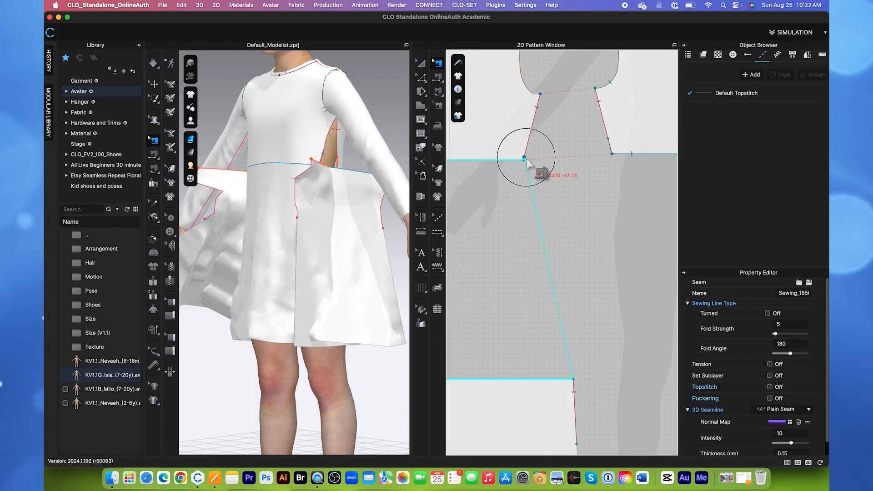
pyautogui.scroll(5, 524, 168)
pyautogui.moveTo(501, 149); pyautogui.dragTo(504, 156)
pyautogui.scroll(-5, 505, 157)
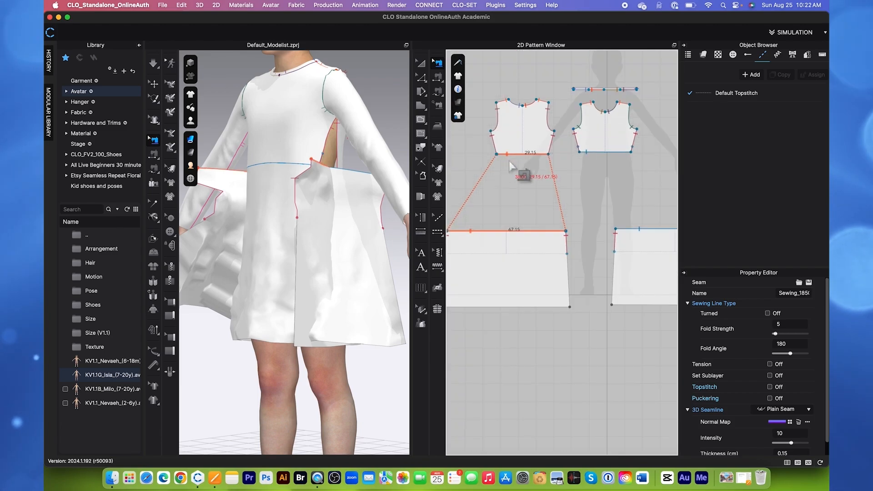
pyautogui.click(591, 154)
pyautogui.scroll(5, 587, 154)
pyautogui.moveTo(555, 149); pyautogui.dragTo(557, 156)
pyautogui.scroll(-5, 557, 156)
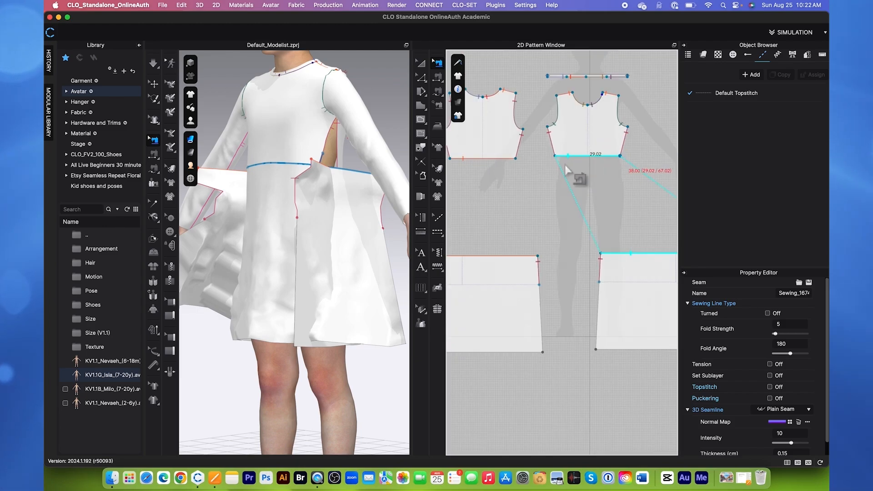
pyautogui.scroll(-5, 565, 166)
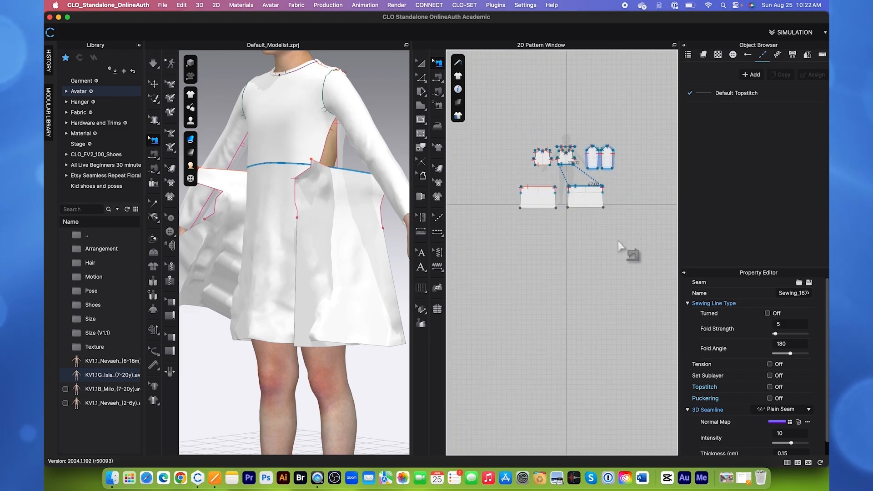
pyautogui.click(422, 64)
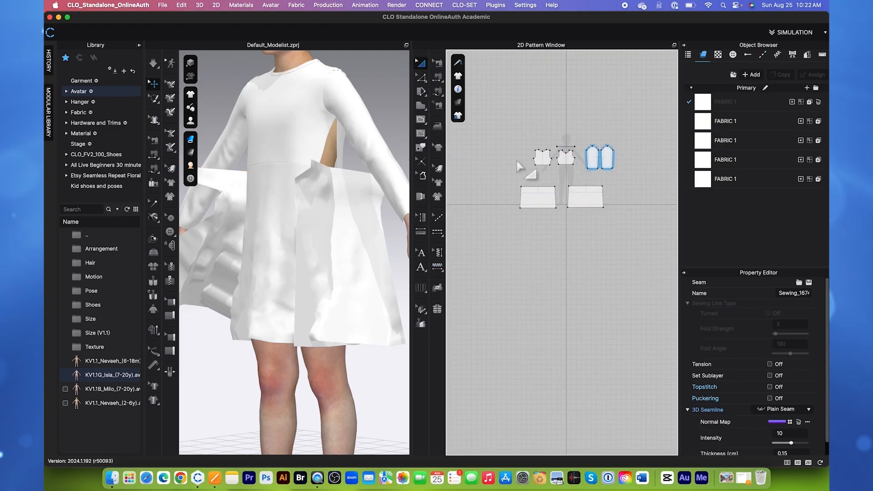
# - Strengthen all the dress's pattern pieces and briefly simulate the garment, ending with everything deselected
pyautogui.moveTo(612, 194); pyautogui.dragTo(642, 250)
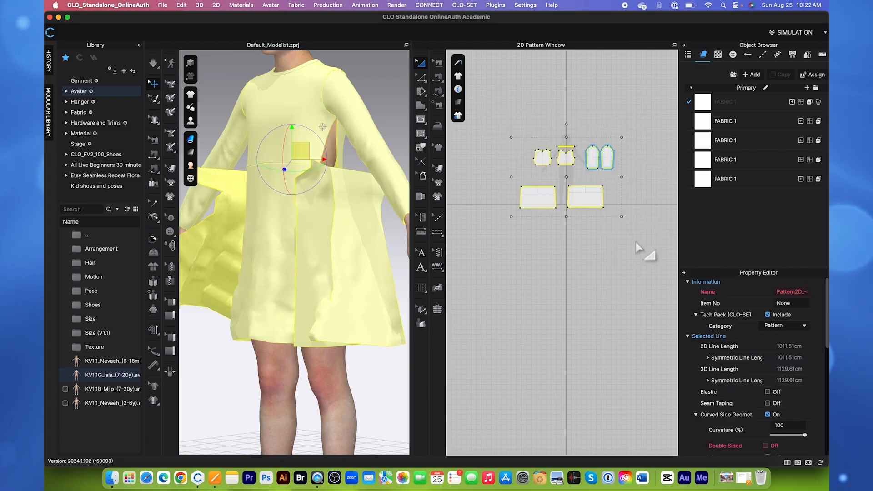
pyautogui.rightClick(589, 203)
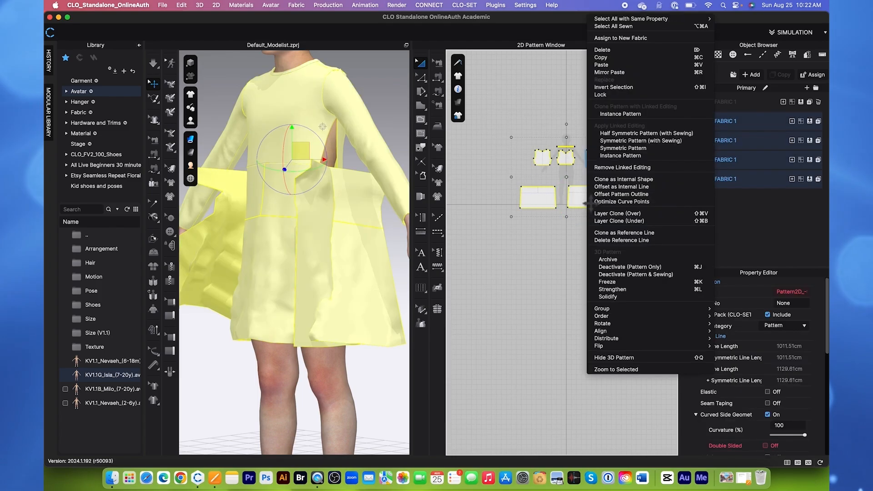
pyautogui.click(628, 291)
pyautogui.scroll(-5, 243, 272)
pyautogui.moveTo(198, 354); pyautogui.dragTo(227, 359, button='right')
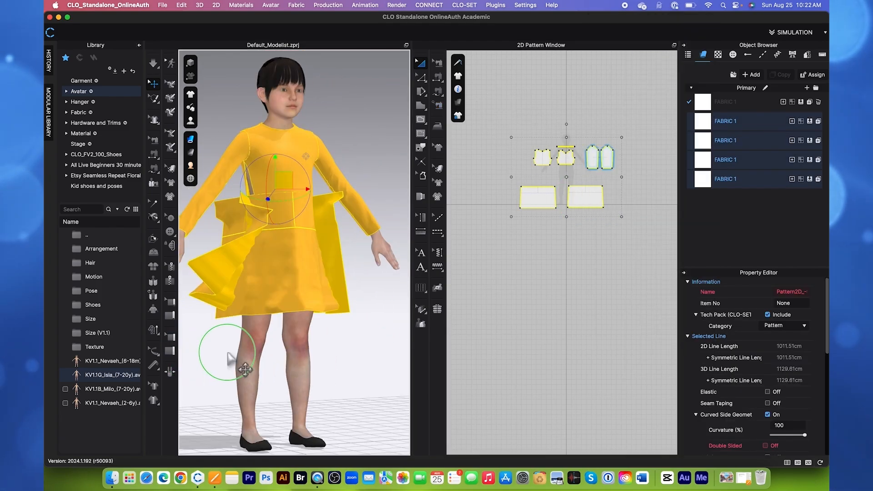
pyautogui.click(156, 60)
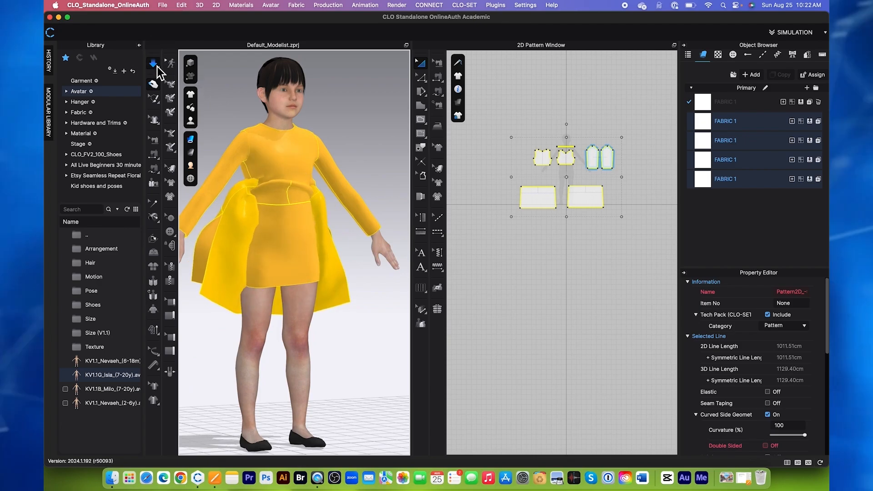
pyautogui.click(157, 60)
pyautogui.click(550, 292)
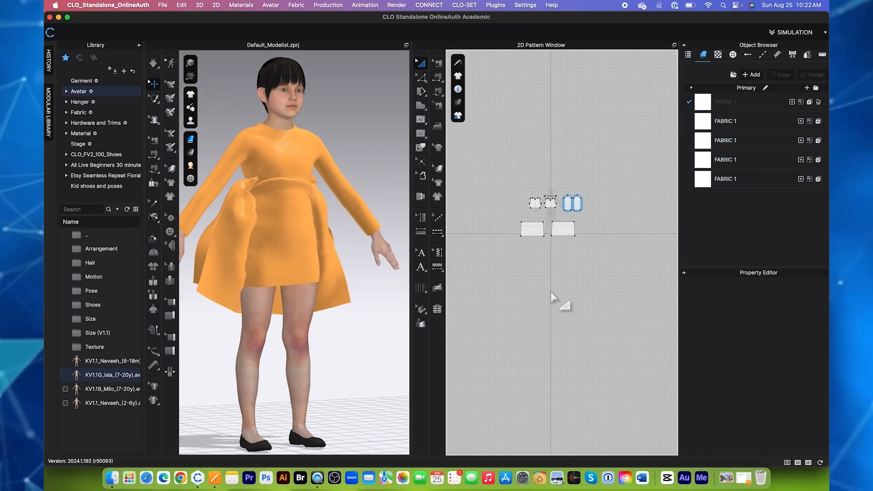
# - Move the back skirt panel backwards in 3D so it sits clear behind the avatar's body
pyautogui.scroll(3, 550, 298)
pyautogui.scroll(-2, 541, 263)
pyautogui.moveTo(322, 350); pyautogui.dragTo(277, 323, button='right')
pyautogui.click(297, 255)
pyautogui.moveTo(334, 246); pyautogui.dragTo(359, 248)
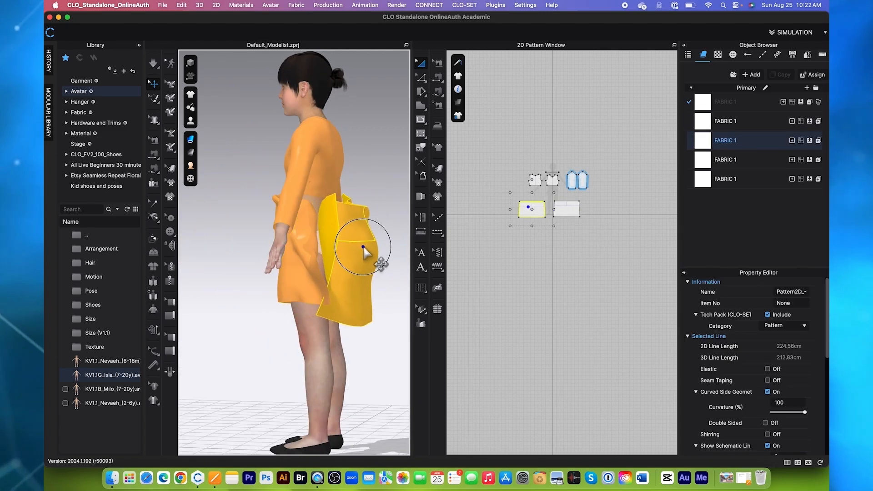
pyautogui.moveTo(239, 309); pyautogui.dragTo(243, 339, button='right')
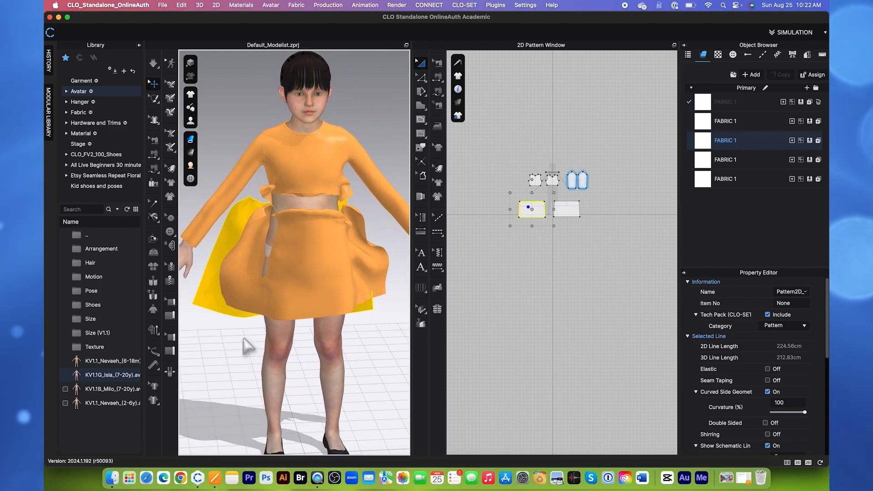
# - Simulate the strengthened dress so the skirt panels pull together at the waist and side seams
pyautogui.click(155, 66)
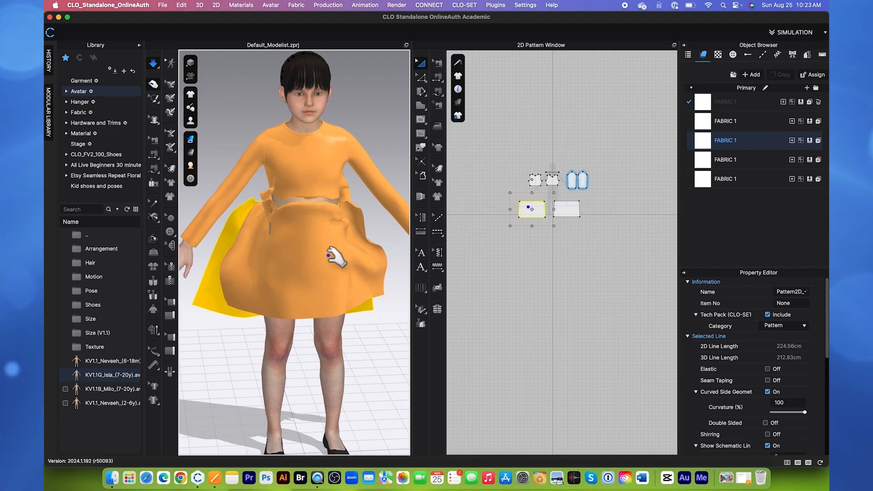
pyautogui.scroll(-3, 318, 291)
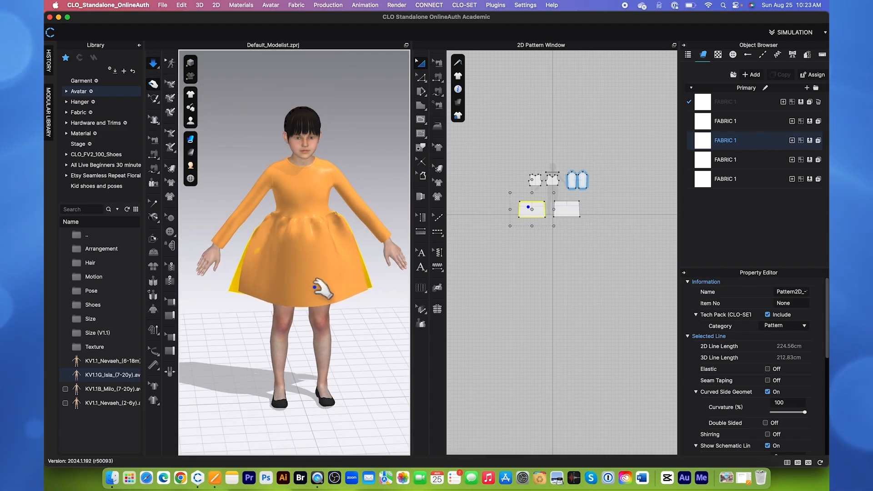
pyautogui.scroll(-2, 319, 288)
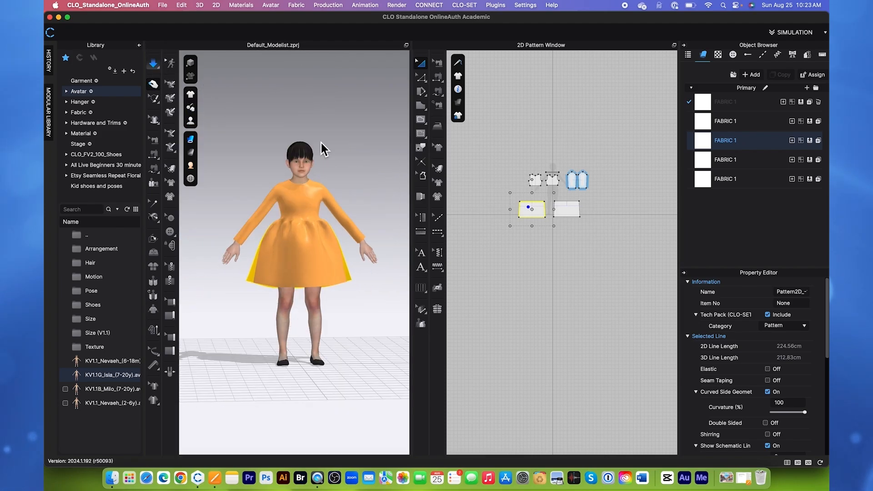
# - Stop the simulation and unstrengthen all of the dress's pattern pieces
pyautogui.click(519, 152)
pyautogui.moveTo(587, 190); pyautogui.dragTo(603, 226)
pyautogui.rightClick(569, 212)
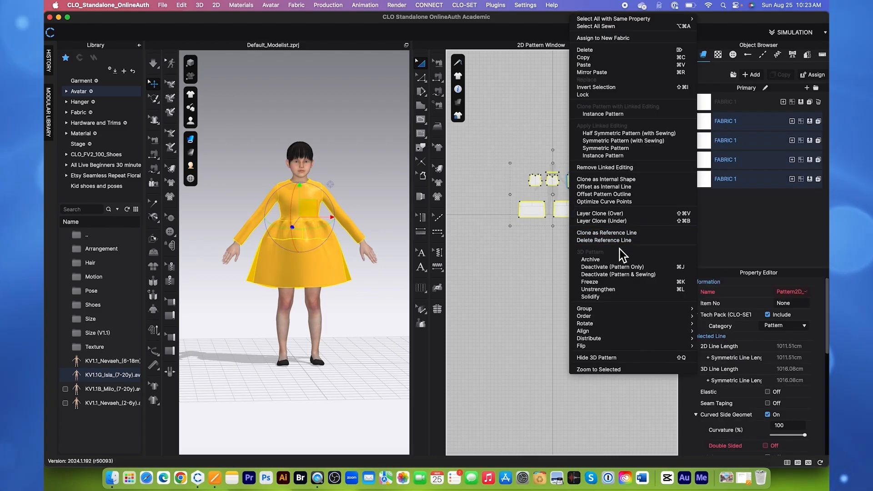
pyautogui.click(618, 292)
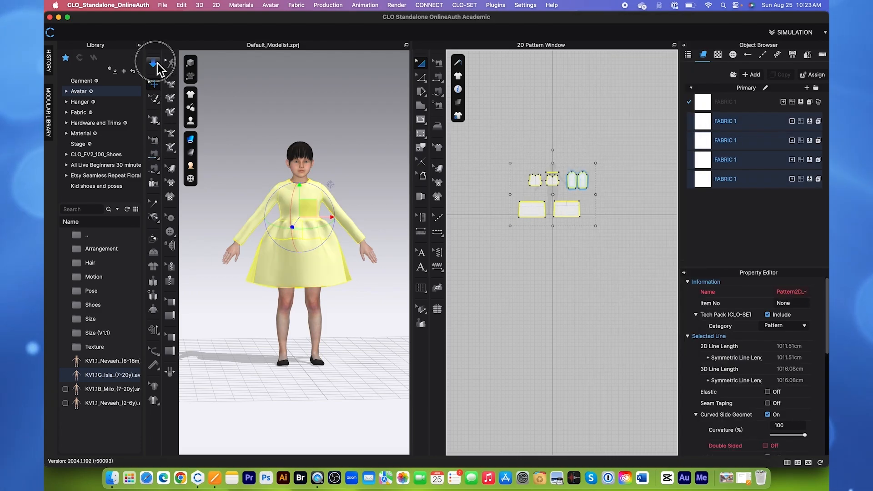
# - Simulate the unstrengthened dress until the gathered skirt drapes softly, check its fit, and stop the simulation
pyautogui.click(155, 63)
pyautogui.scroll(4, 333, 335)
pyautogui.scroll(-2, 338, 336)
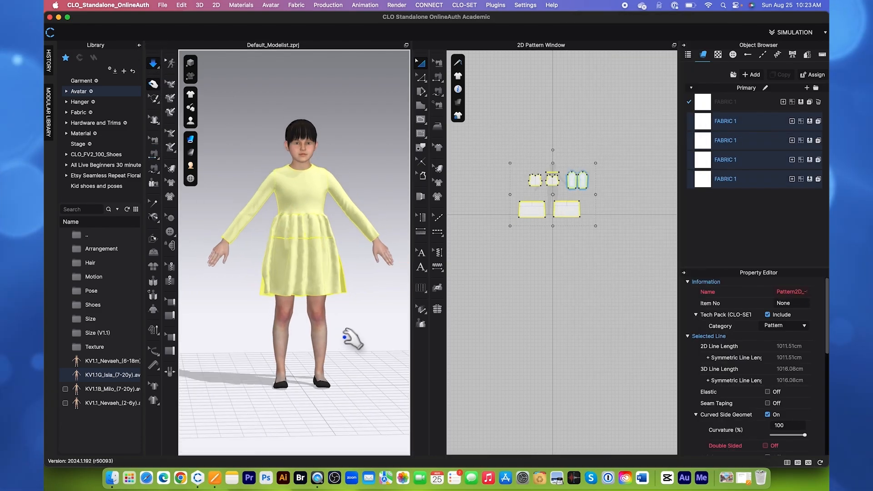
pyautogui.moveTo(345, 336); pyautogui.dragTo(328, 343, button='right')
pyautogui.scroll(3, 337, 335)
pyautogui.scroll(-3, 334, 346)
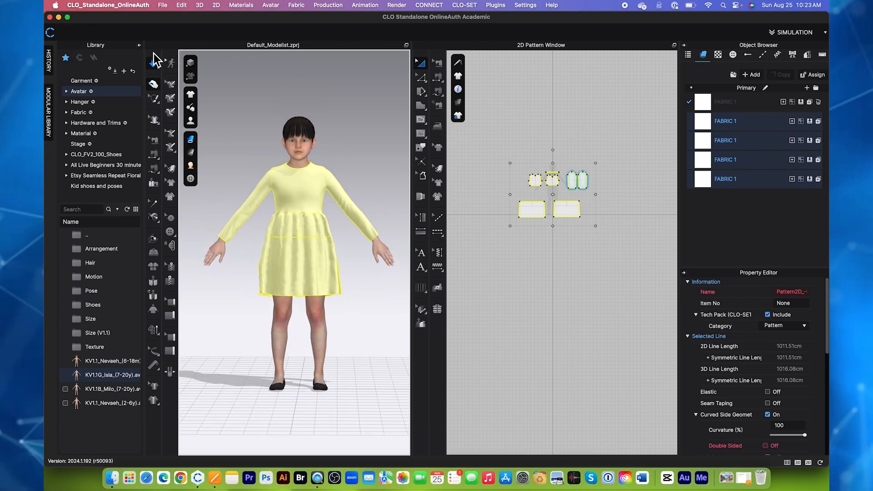
pyautogui.click(153, 83)
pyautogui.scroll(3, 513, 318)
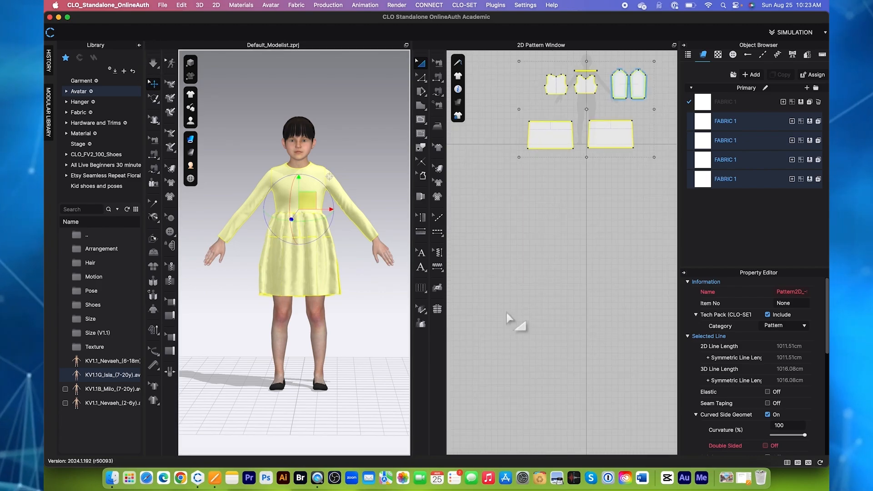
pyautogui.scroll(-3, 570, 234)
pyautogui.scroll(2, 570, 234)
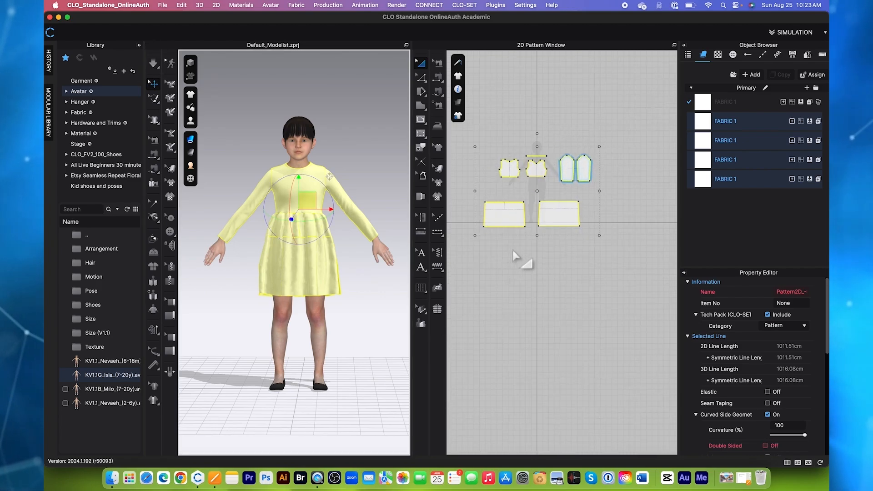